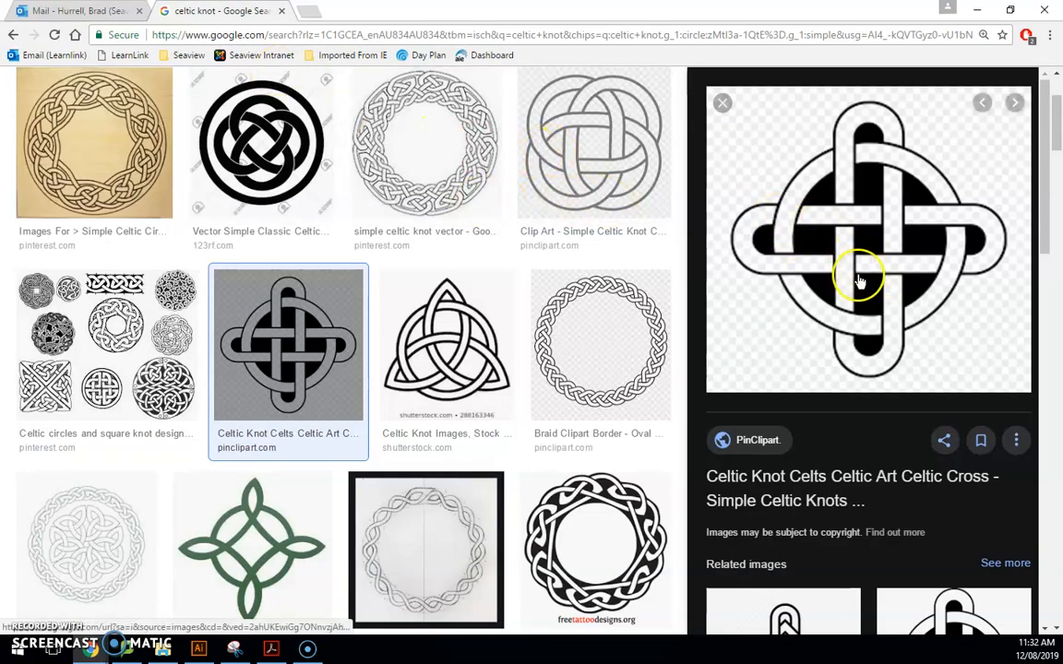
Step: Switch to Illustrator and draw an upright rounded rectangle about 132 by 508 px beside the flower pot
left_click(91, 649)
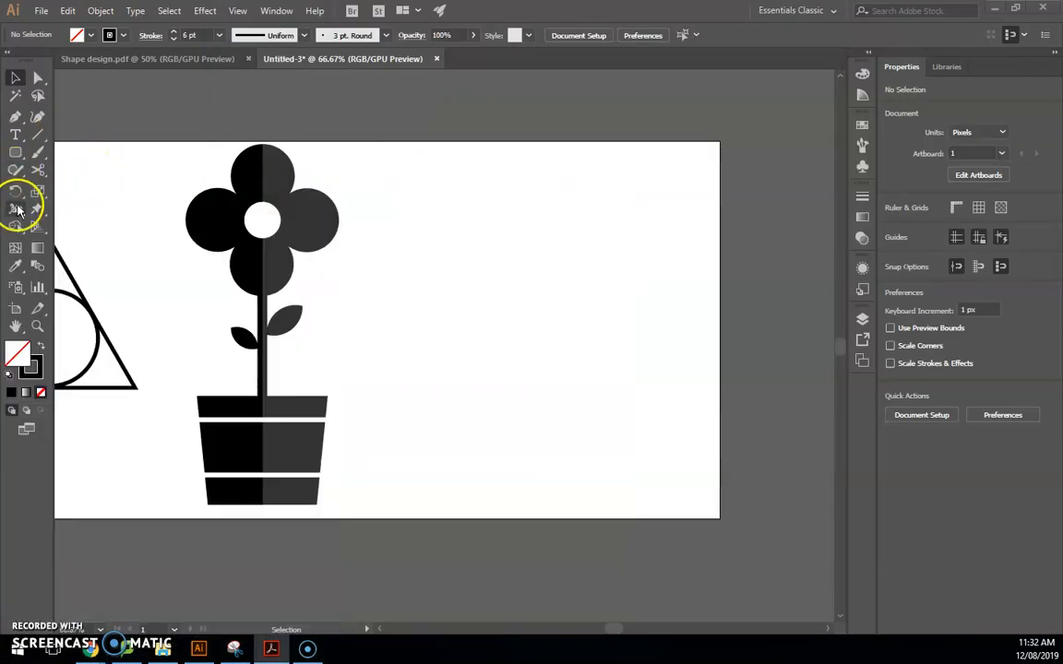
left_click(15, 153)
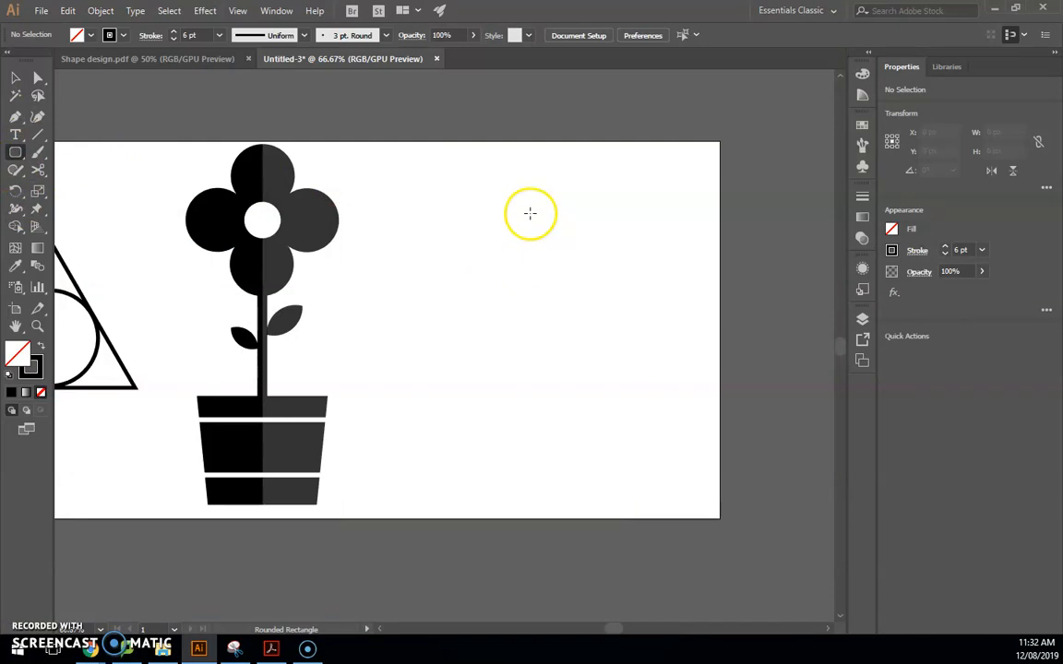
mouse_move(522, 208)
left_mouse_down()
mouse_move(562, 311)
mouse_move(562, 453)
mouse_move(588, 458)
left_mouse_up()
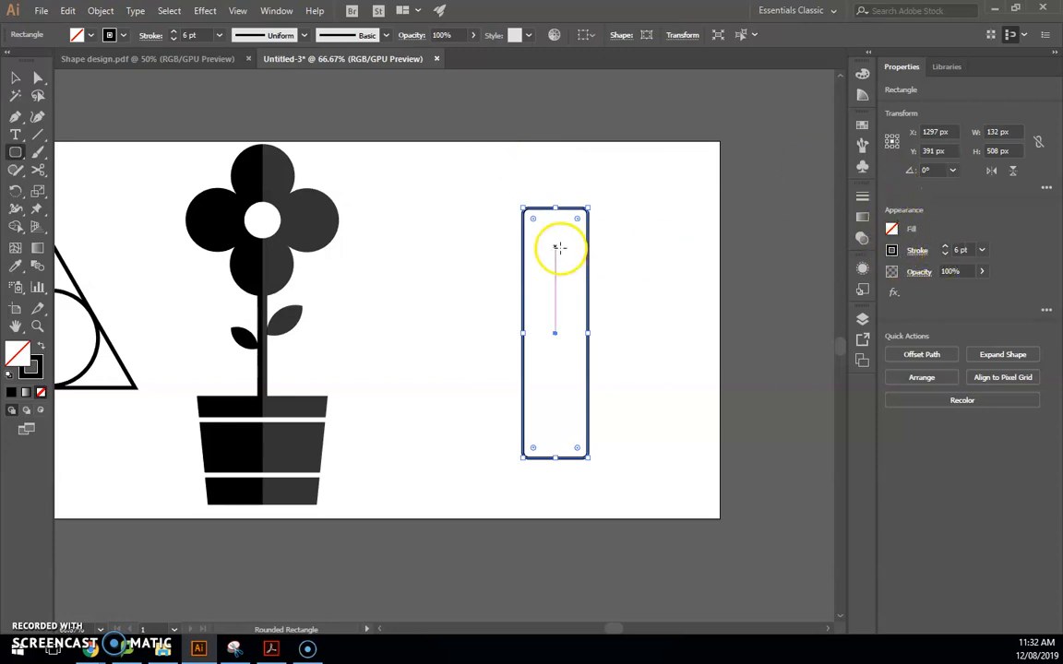
Step: Round the rectangle's corners fully to a 66 px radius so its ends become semicircles
key("v")
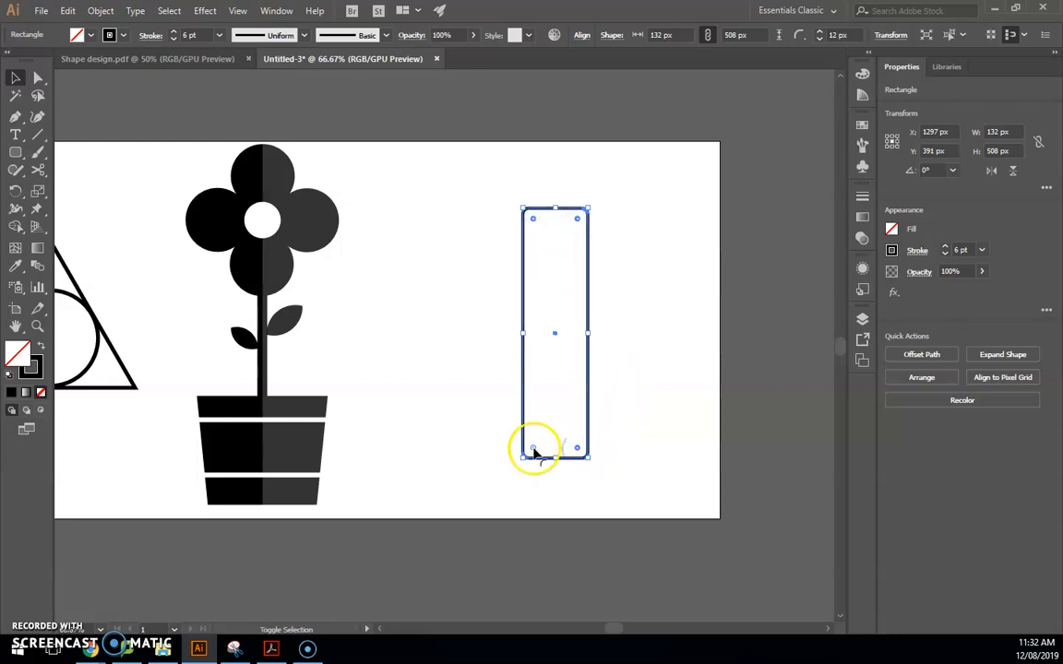
left_click_drag(577, 448, 539, 440)
left_click(553, 285)
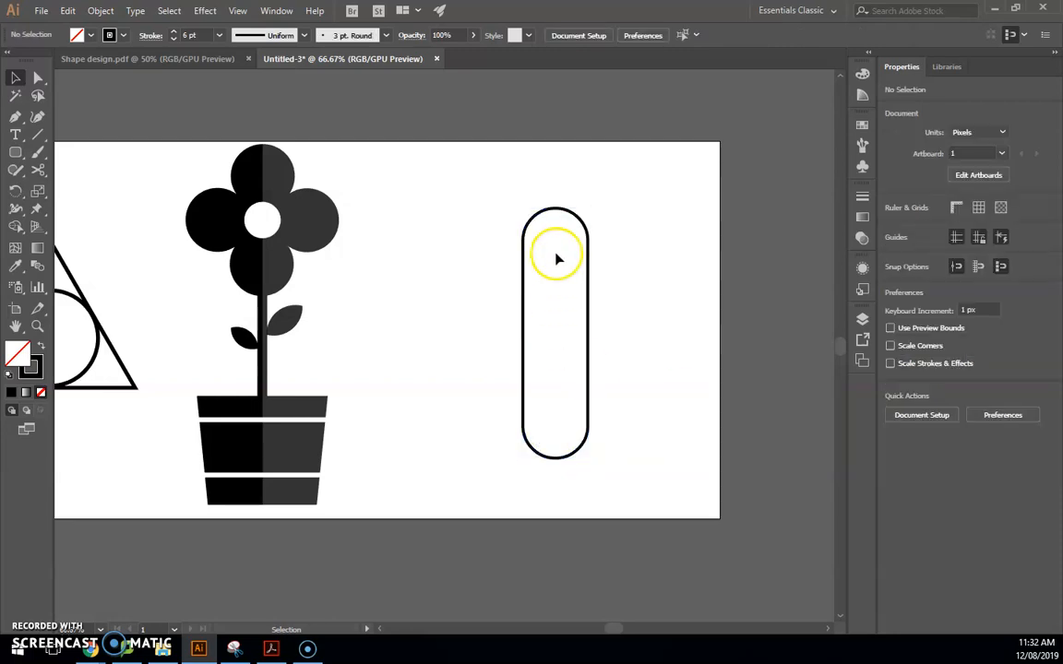
Step: Duplicate the capsule, rotate the copy to horizontal, and centre it over the original to form a cross
left_click(588, 242)
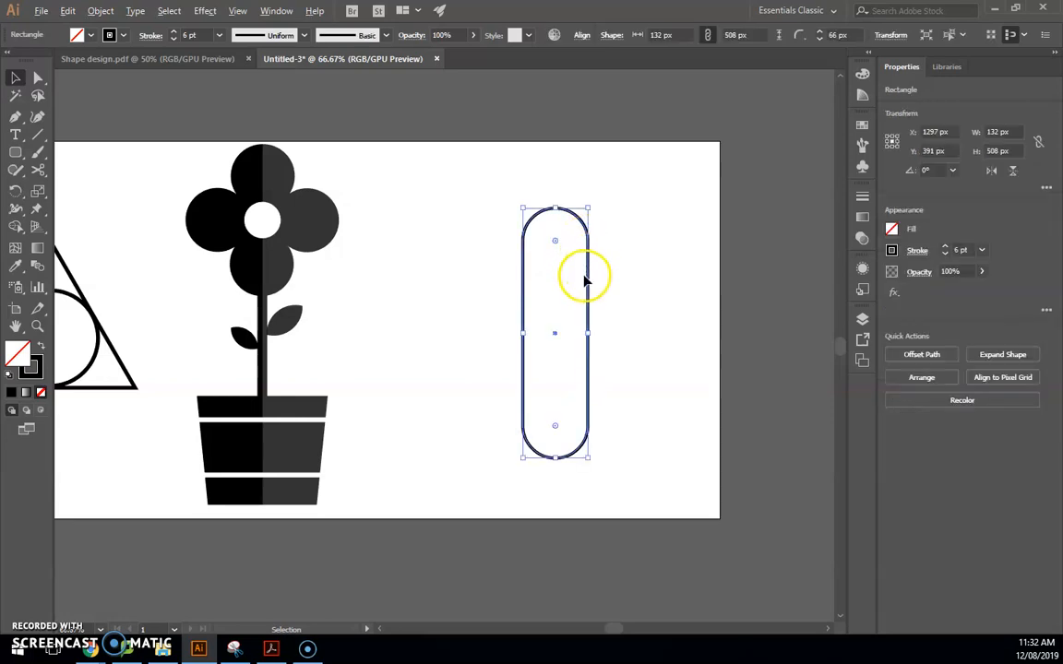
left_click_drag(591, 263, 633, 256)
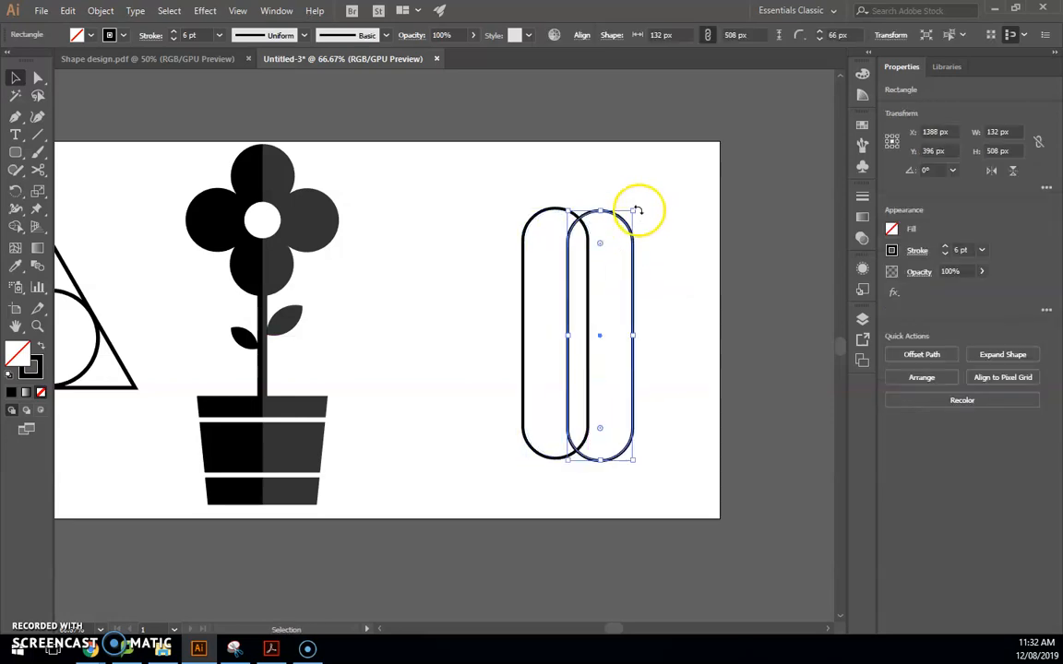
left_click_drag(641, 207, 639, 303)
left_click(689, 367)
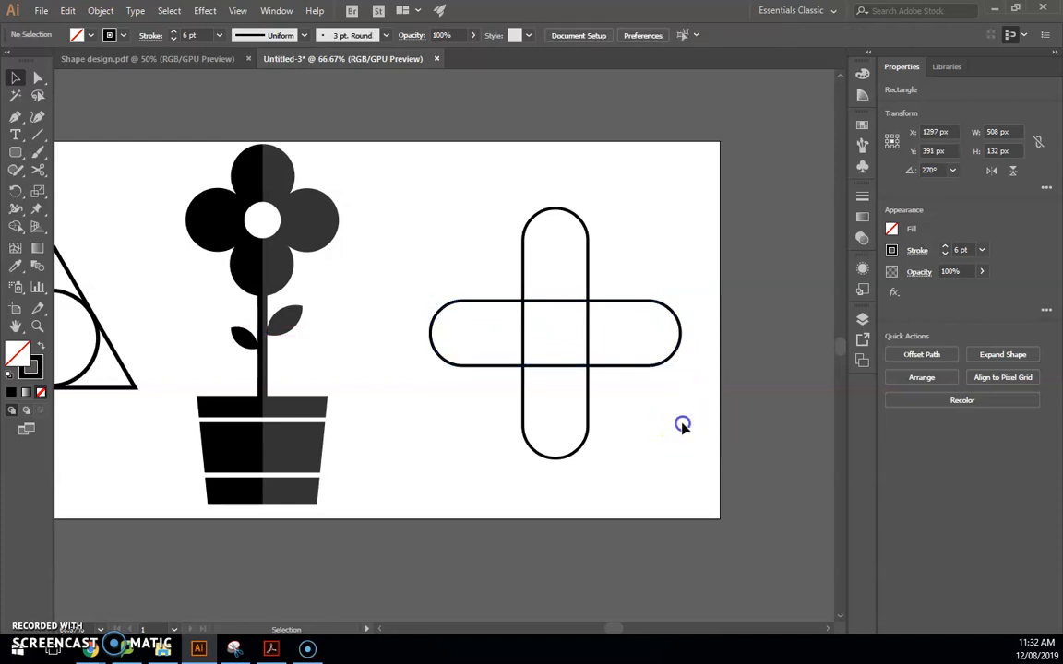
left_click(678, 434)
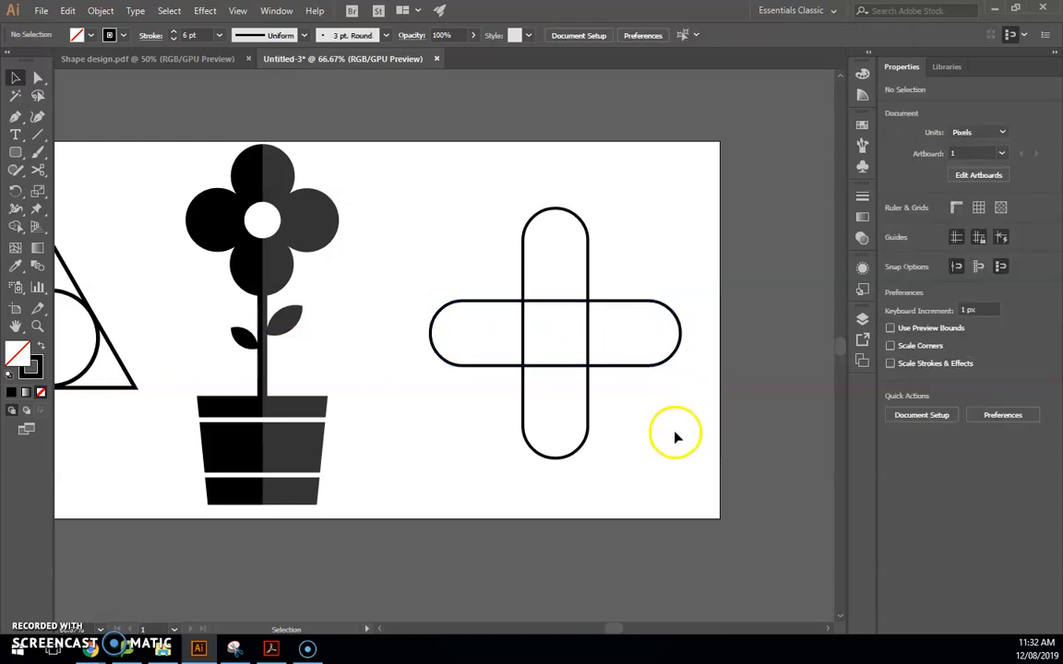
Step: Check the interlaced knot in the Shape design.pdf reference in Acrobat, and return to the Illustrator drawing
key("alt+Tab")
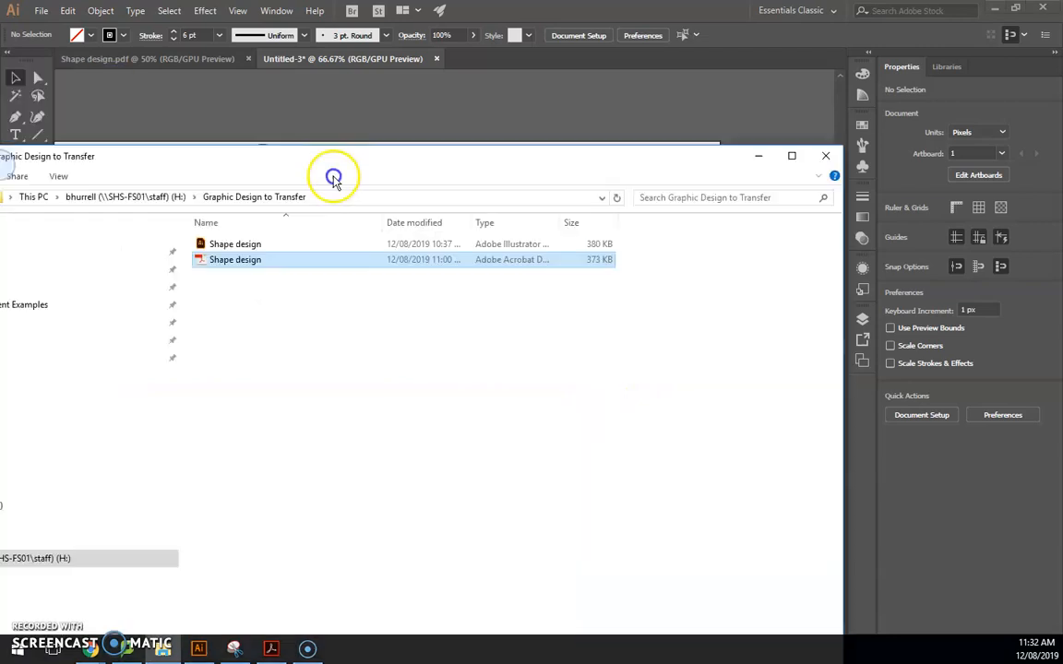
key("super+Down")
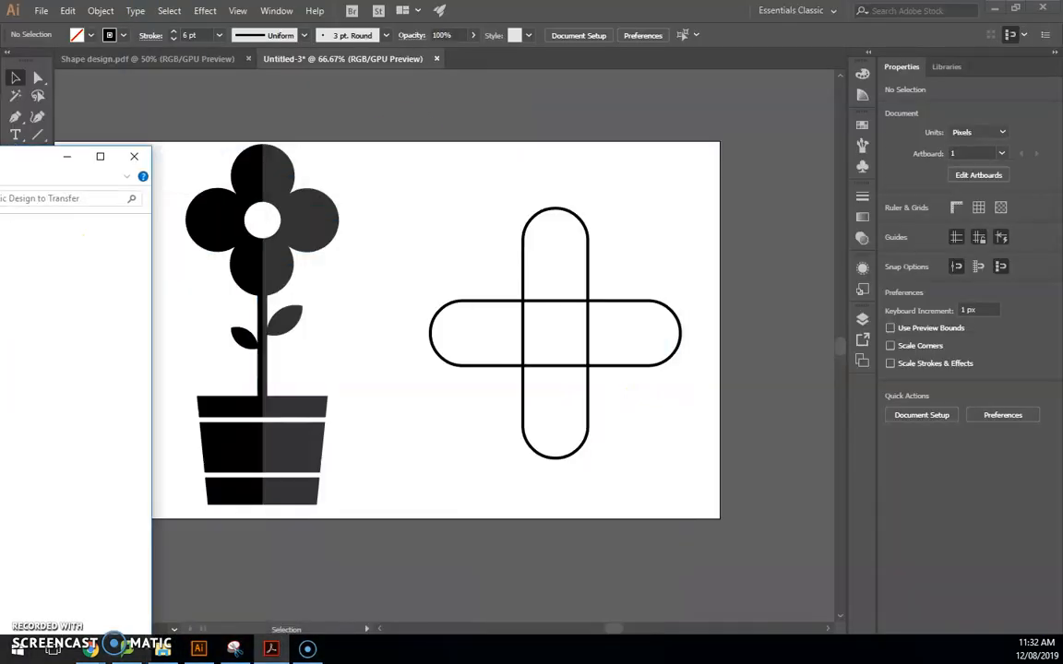
key("alt+Tab")
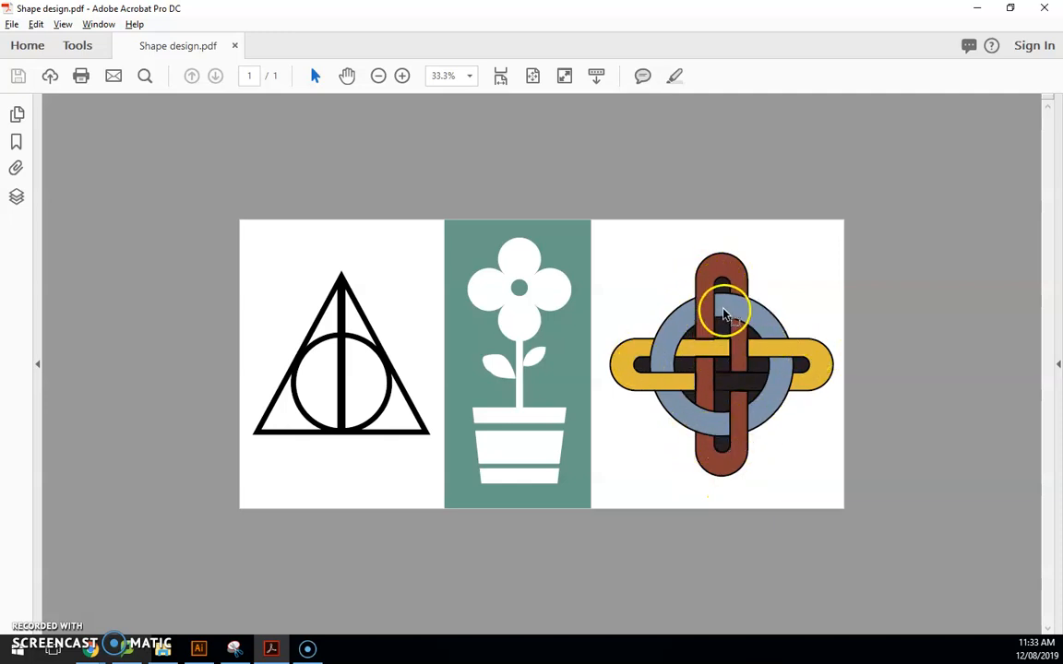
key("super+Down")
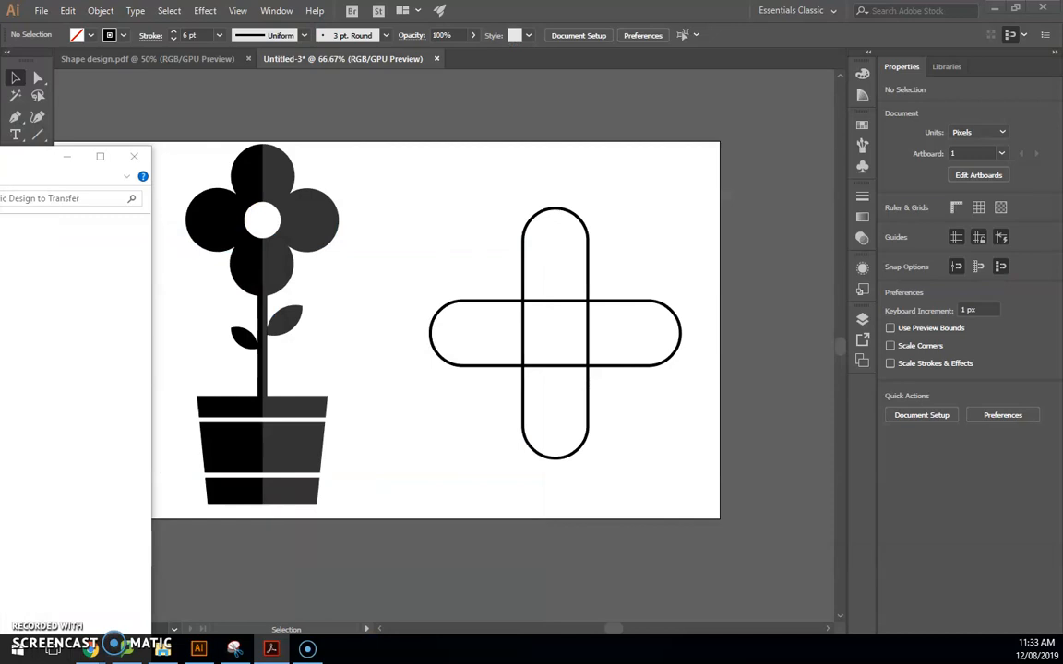
left_click(507, 14)
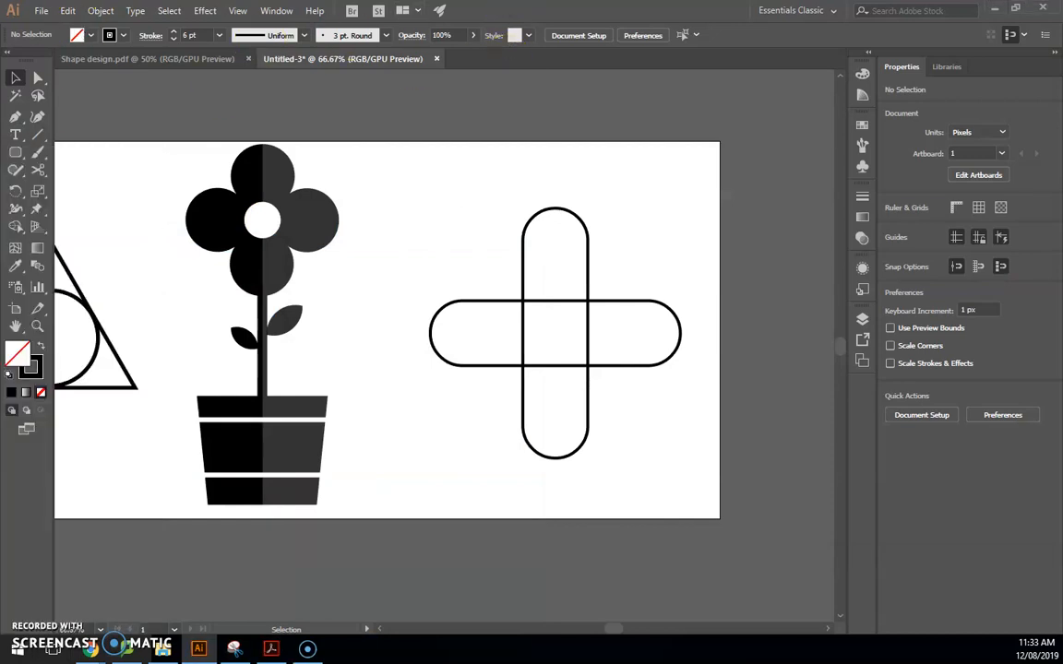
Step: Draw a narrow rounded rectangle about 57 by 404 px centred inside the vertical capsule
left_click(29, 154)
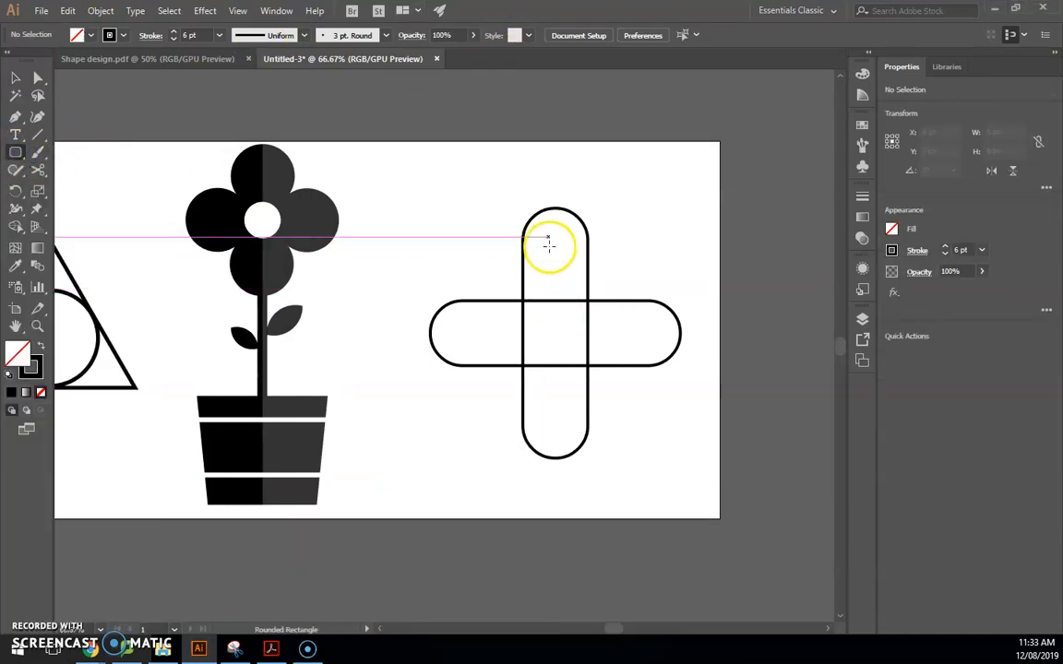
left_click_drag(550, 232, 570, 432)
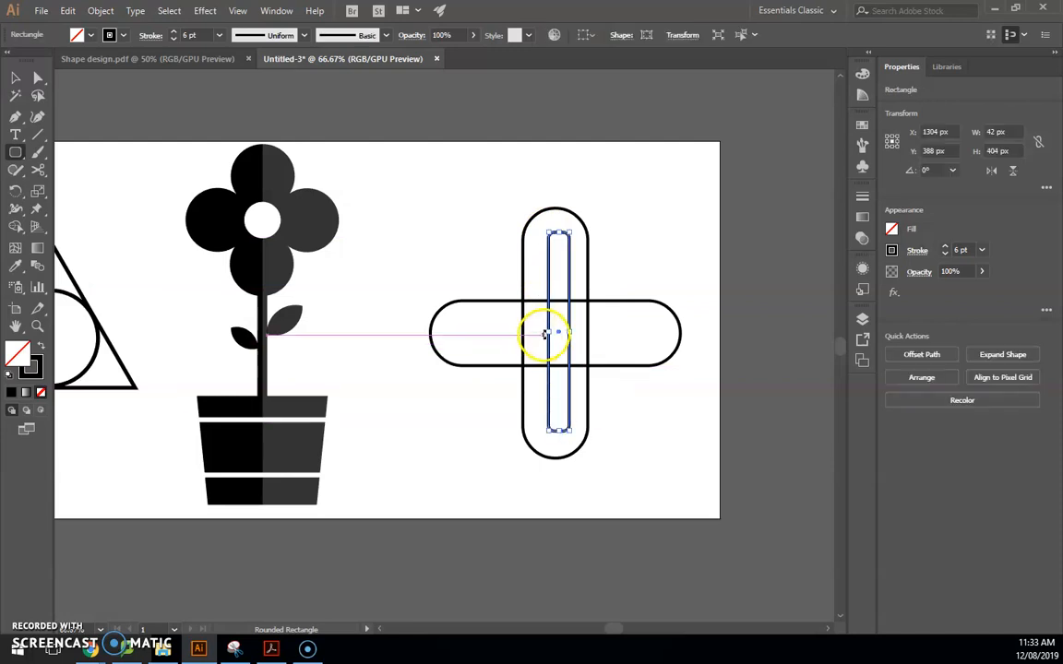
left_click(680, 265)
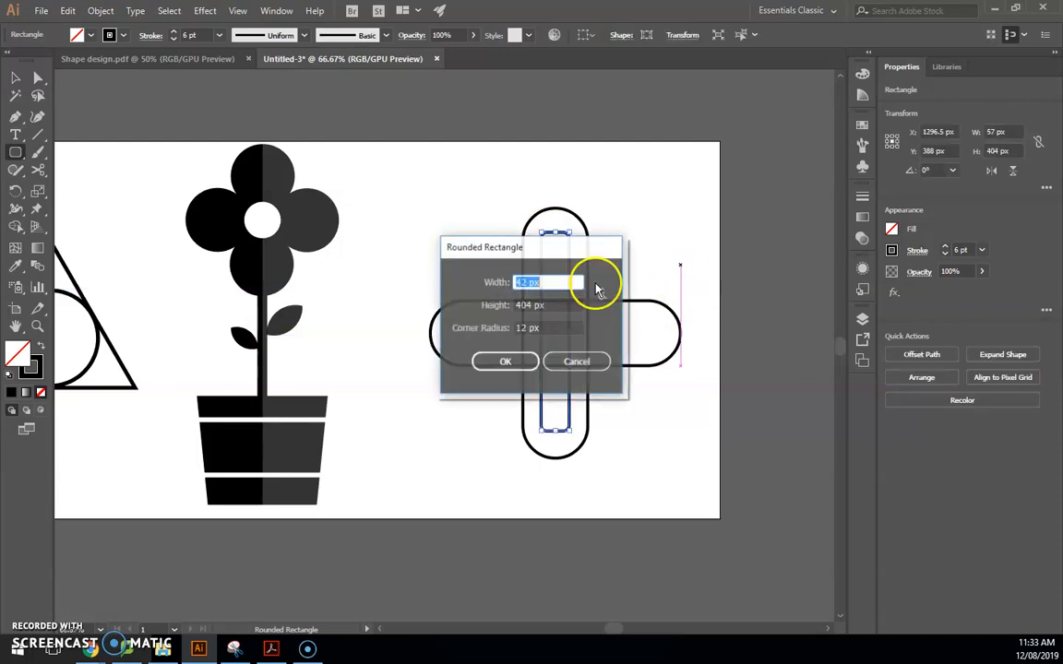
left_click(598, 365)
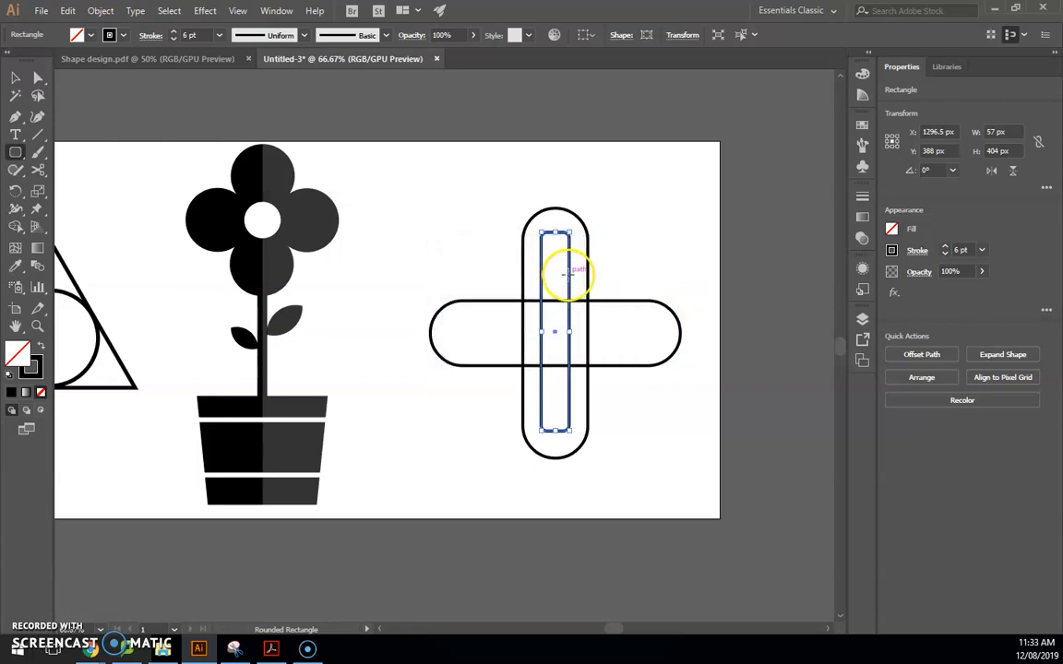
key("v")
left_click_drag(568, 261, 566, 266)
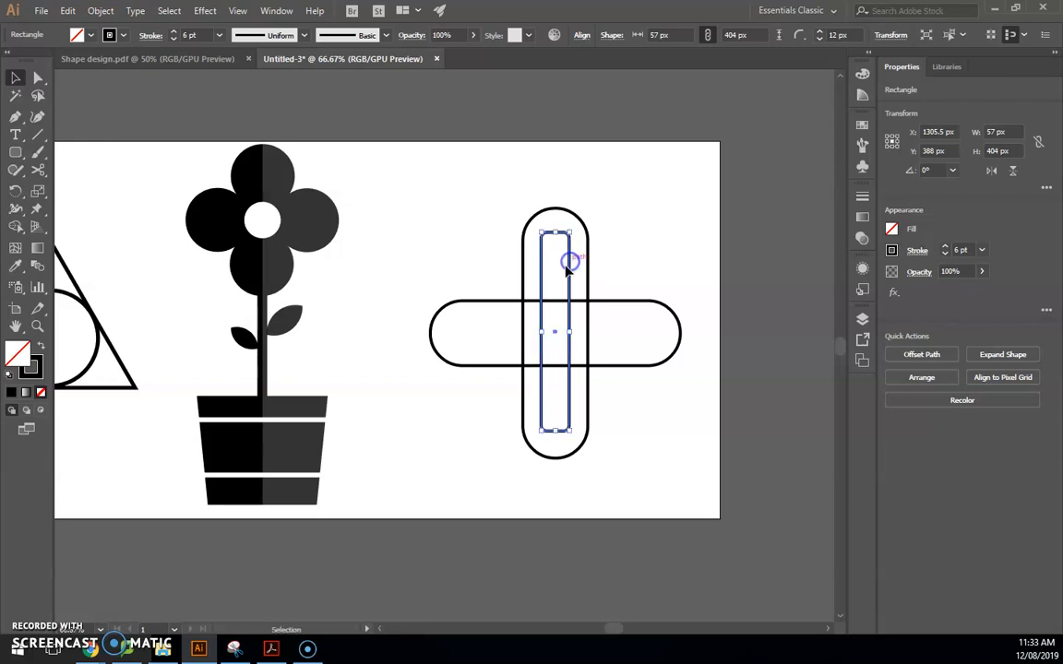
Step: Round the bottom and top corners of the inner rectangle fully, to a 28.5 px radius
scroll(560, 272, "up", 2)
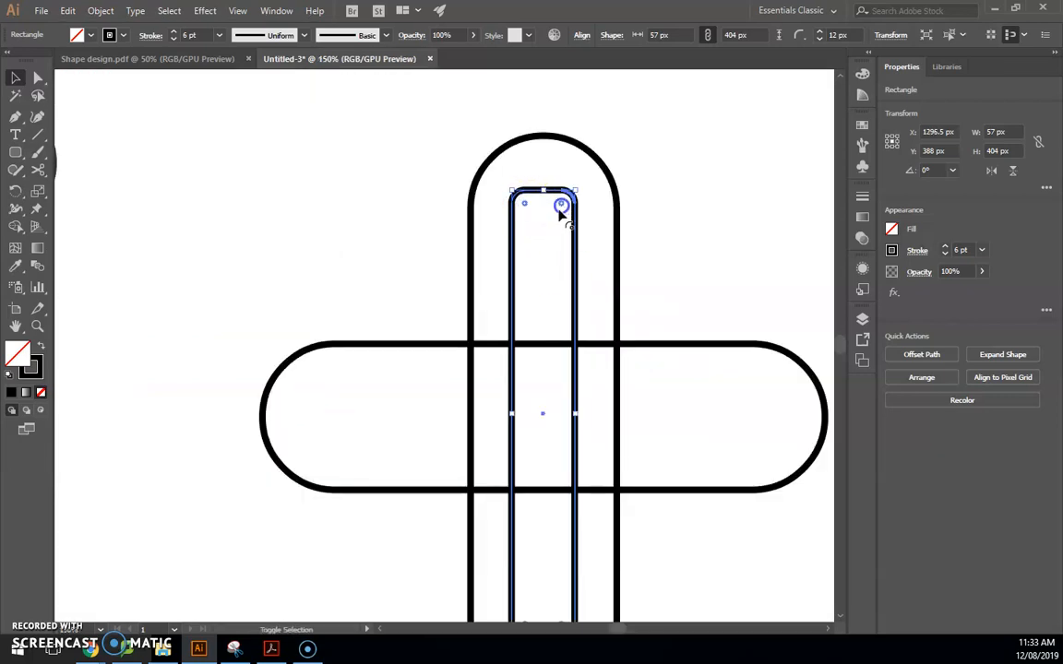
scroll(560, 290, "down", 5)
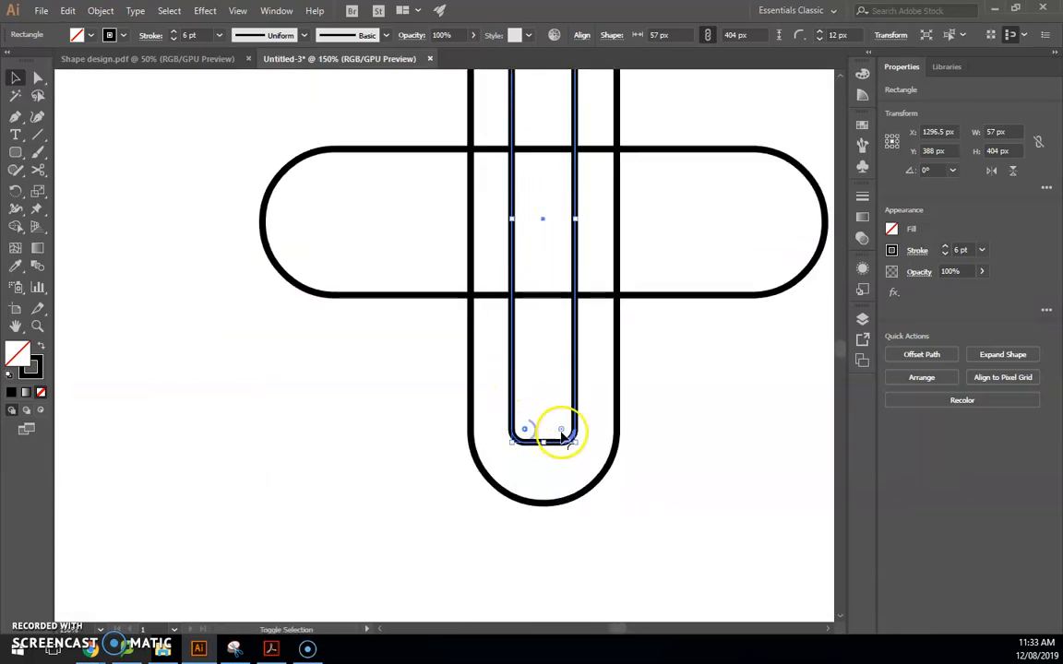
left_click_drag(564, 433, 518, 423)
scroll(688, 358, "down", 2)
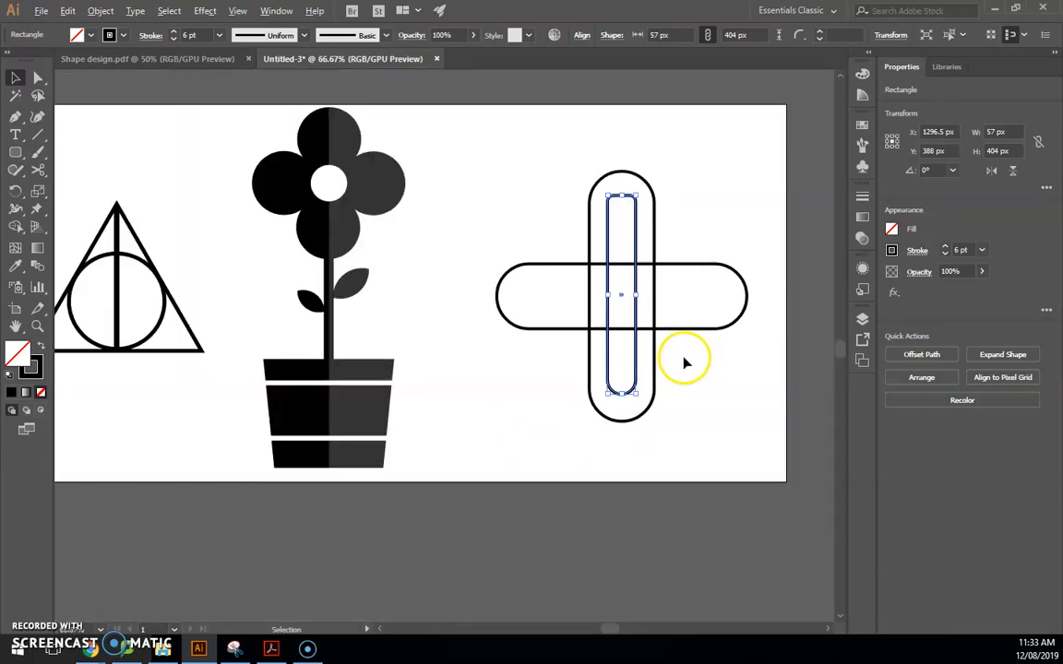
left_click(684, 362)
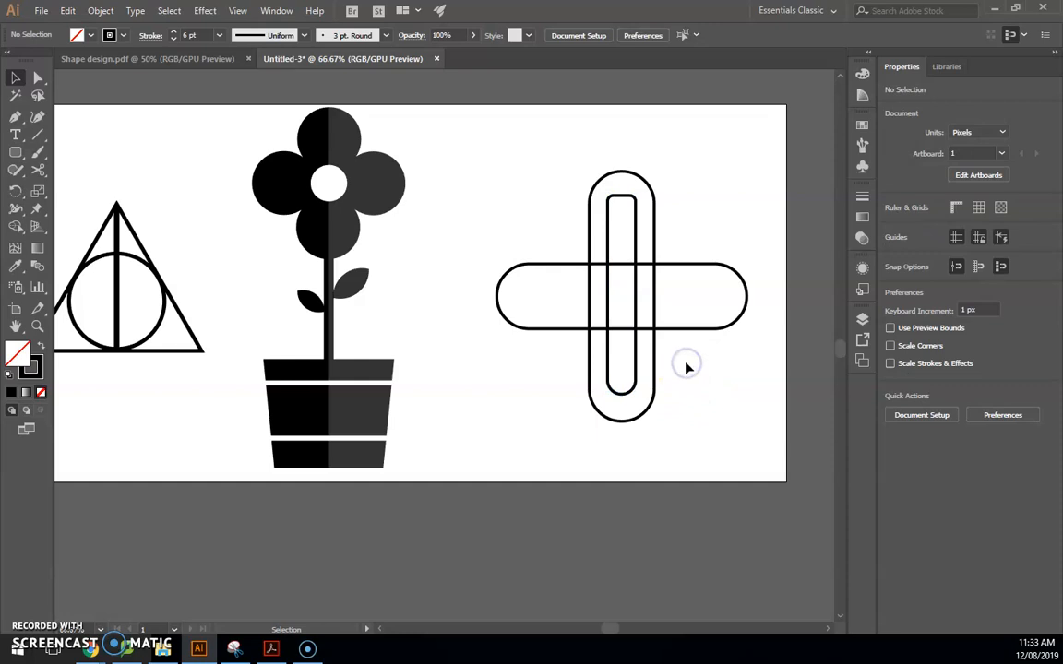
left_click(627, 212)
scroll(626, 222, "up", 2)
mouse_move(599, 175)
left_mouse_down()
mouse_move(634, 177)
mouse_move(598, 170)
left_mouse_up()
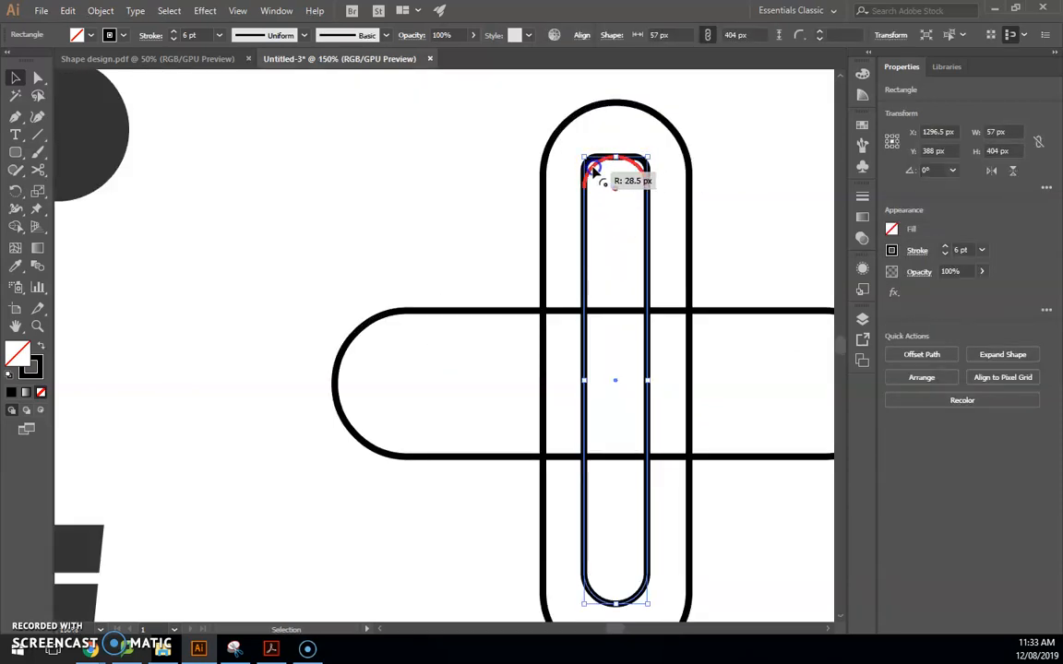
left_click(767, 270)
Step: Stretch the inner capsule at both ends and widen it to about 64 by 436 px
scroll(767, 269, "down", 1)
left_click(657, 486)
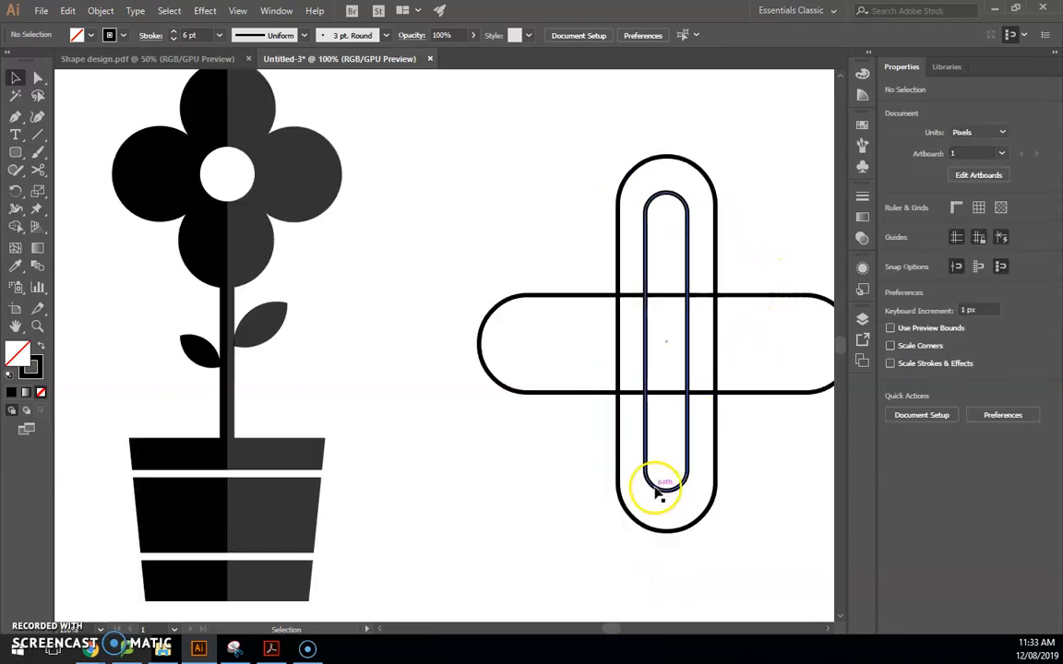
left_click_drag(667, 489, 668, 506)
left_click_drag(666, 193, 668, 182)
left_click(807, 261)
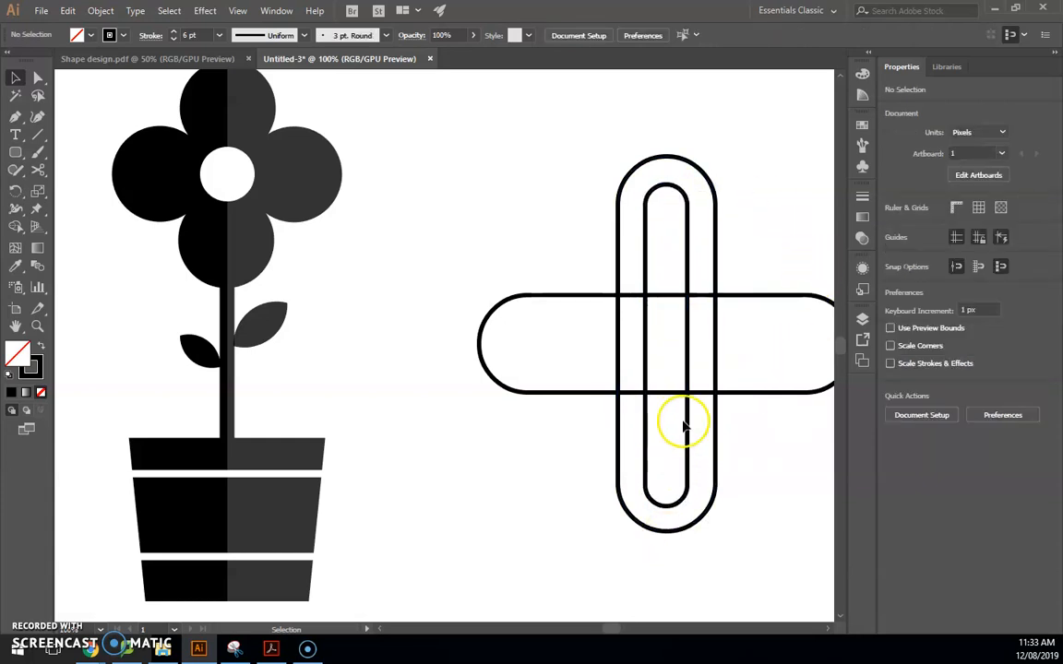
left_click(685, 341)
left_click_drag(688, 343, 693, 344)
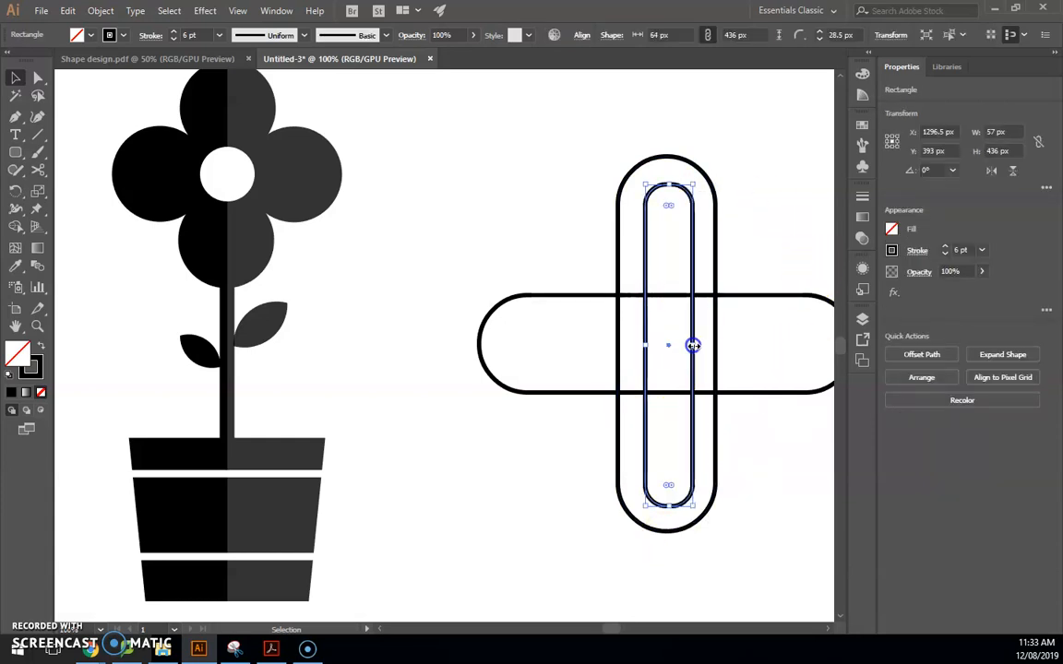
left_click(781, 457)
Step: Align the three capsule shapes on their horizontal and vertical centres
scroll(781, 458, "down", 1)
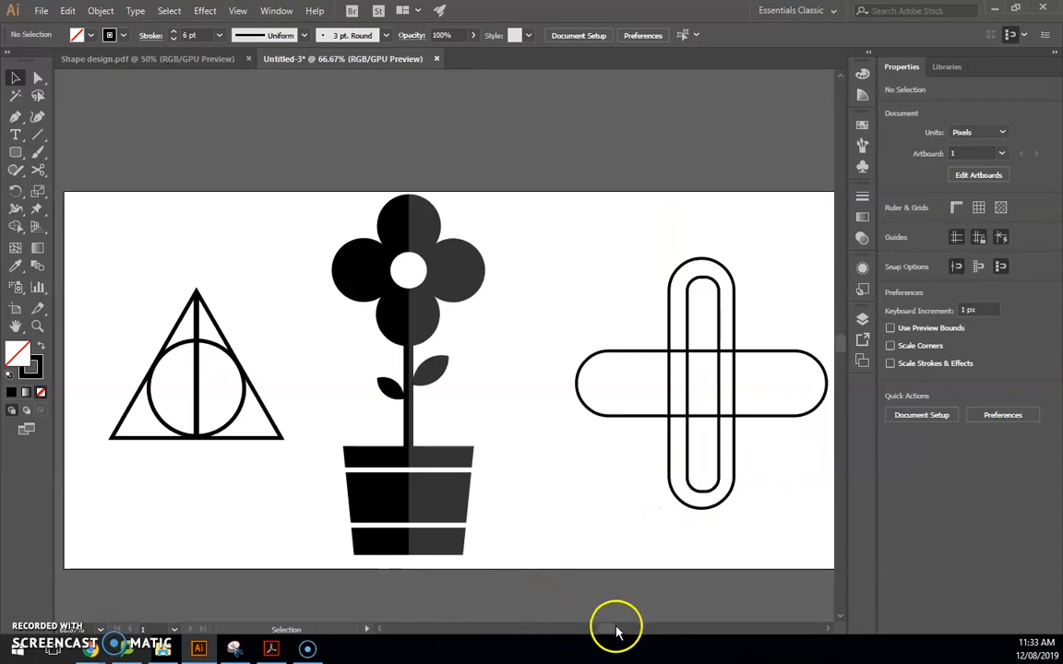
scroll(616, 627, "right", 3)
left_click_drag(415, 256, 720, 532)
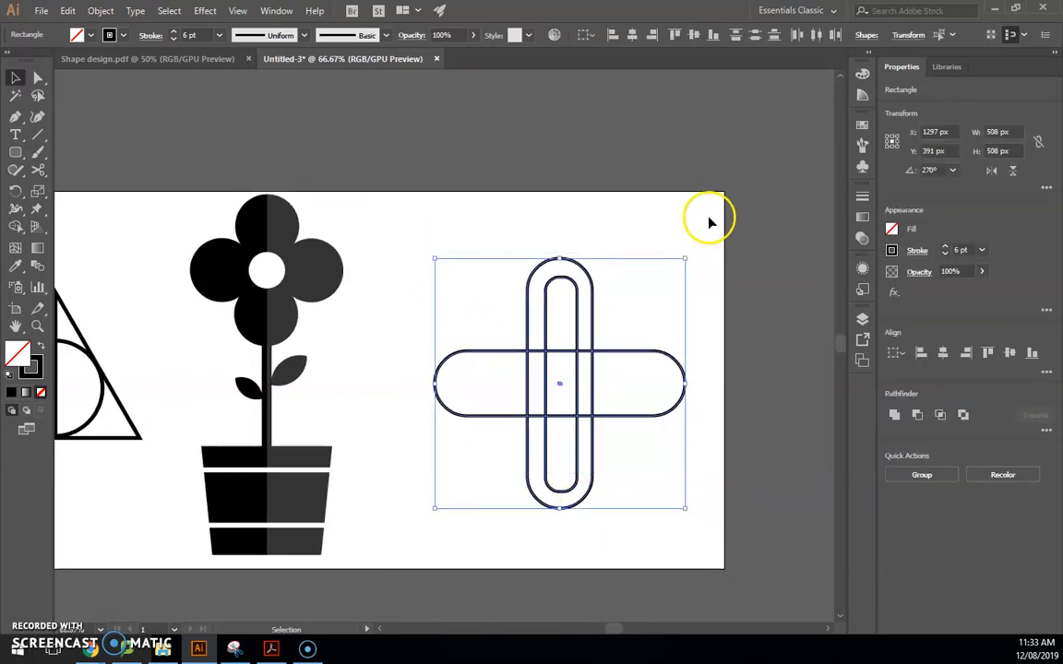
left_click(631, 35)
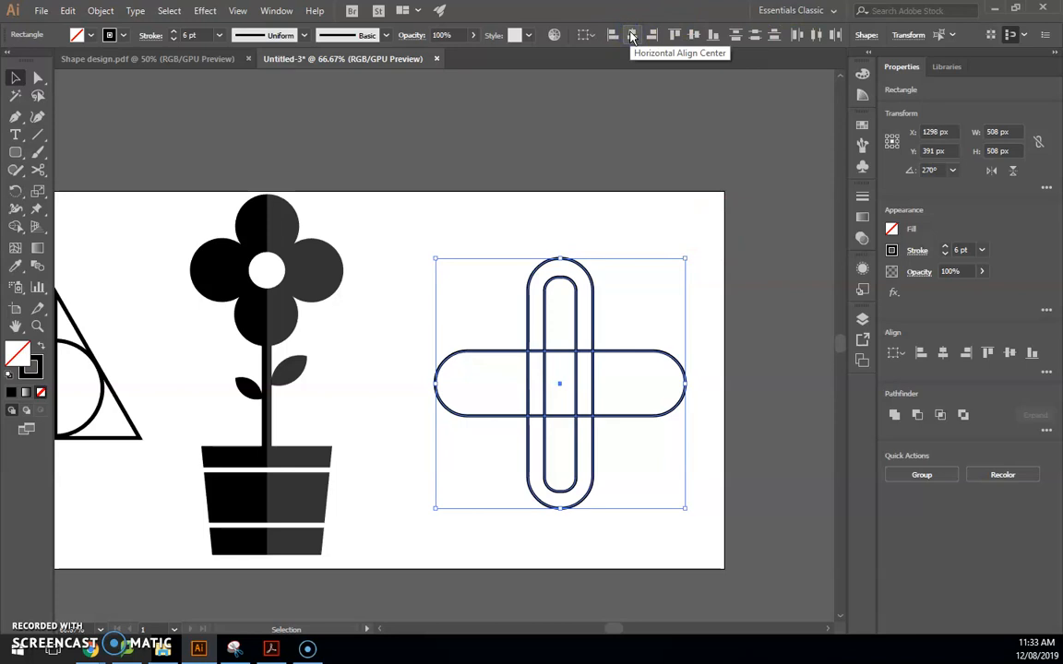
left_click(694, 35)
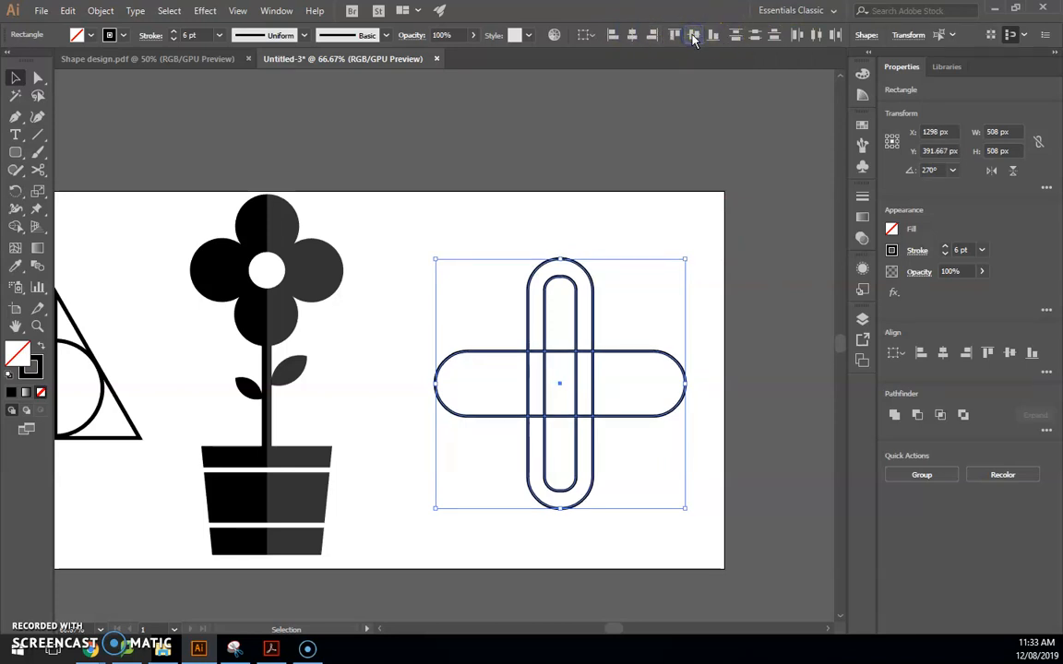
left_click(678, 134)
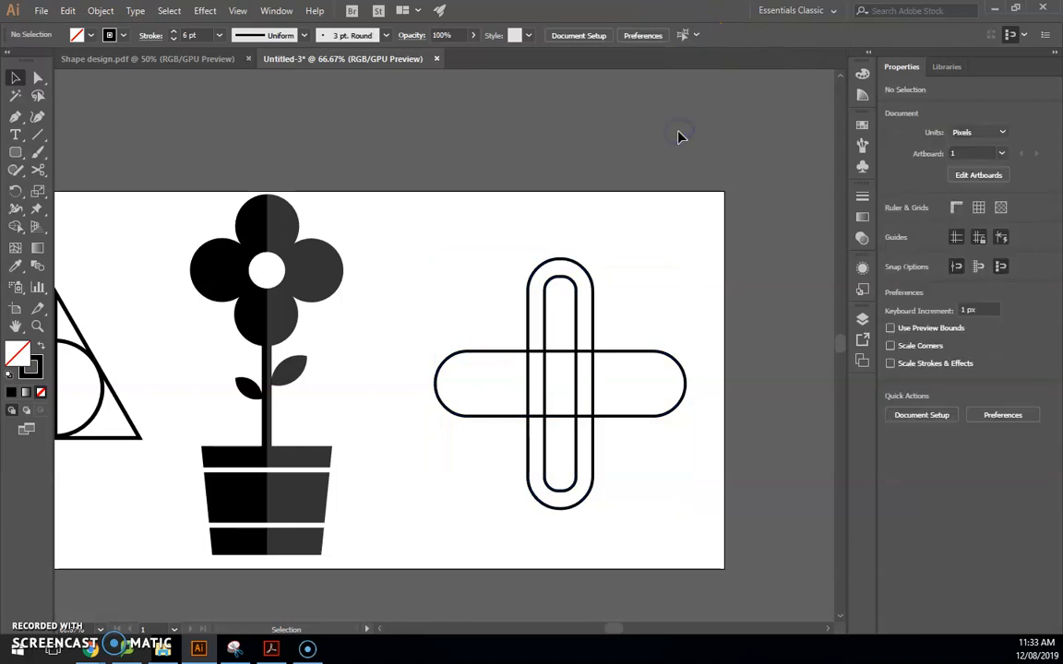
Step: Shrink the inner capsule to about 57 px wide, and extend its lower end toward the outer capsule's bottom
left_click(565, 277)
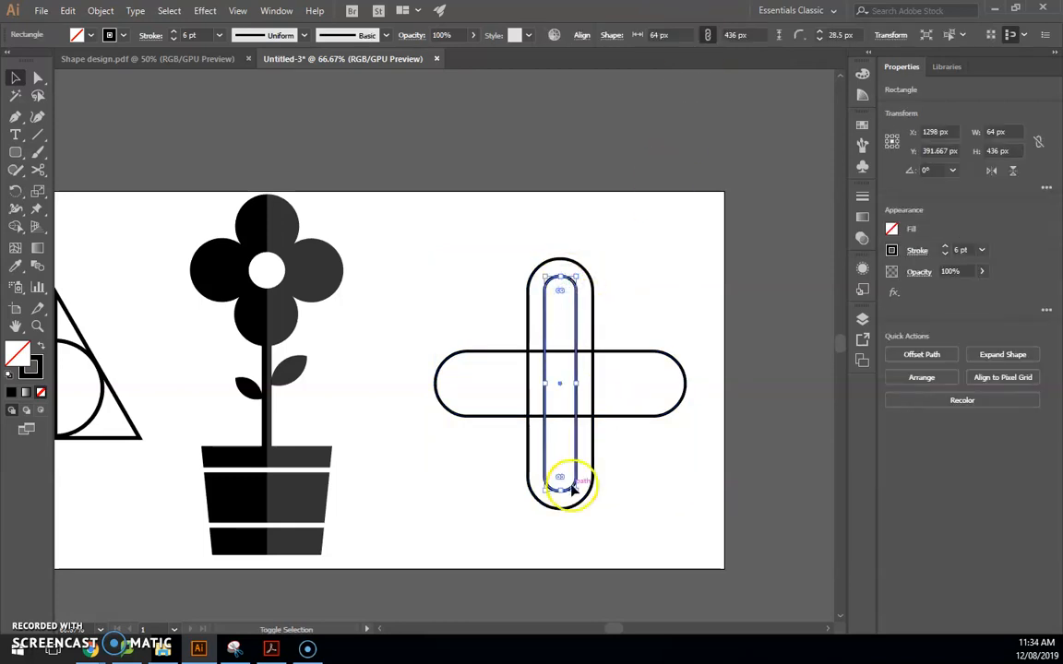
mouse_move(579, 492)
left_mouse_down()
mouse_move(572, 467)
mouse_move(574, 487)
left_mouse_up()
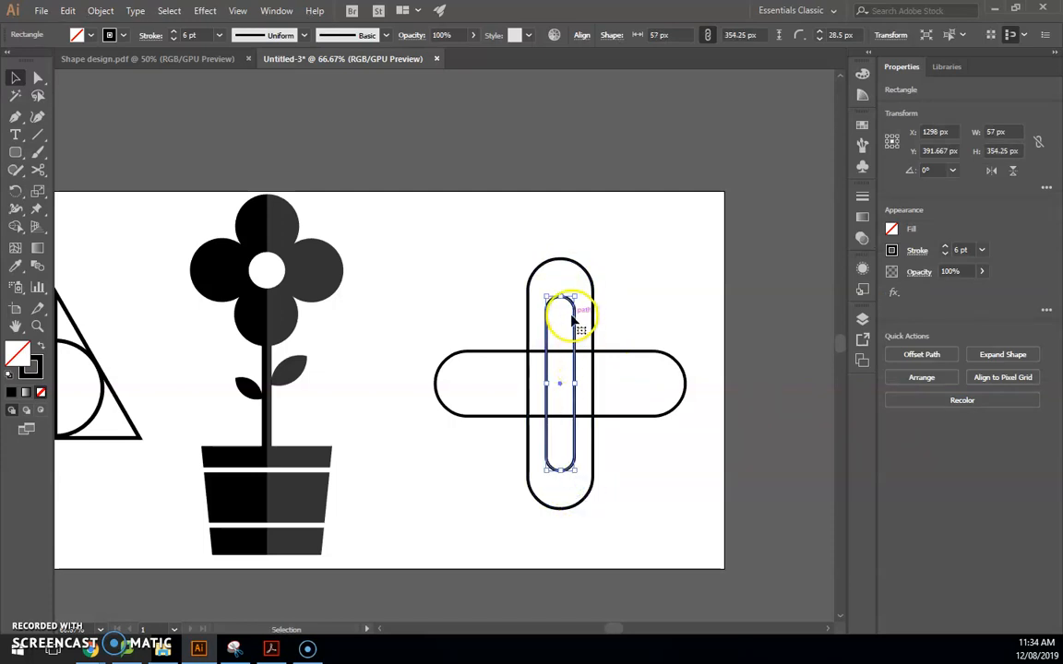
left_click(640, 302)
left_click_drag(555, 299, 560, 282)
left_click_drag(562, 461, 562, 491)
left_click(651, 496)
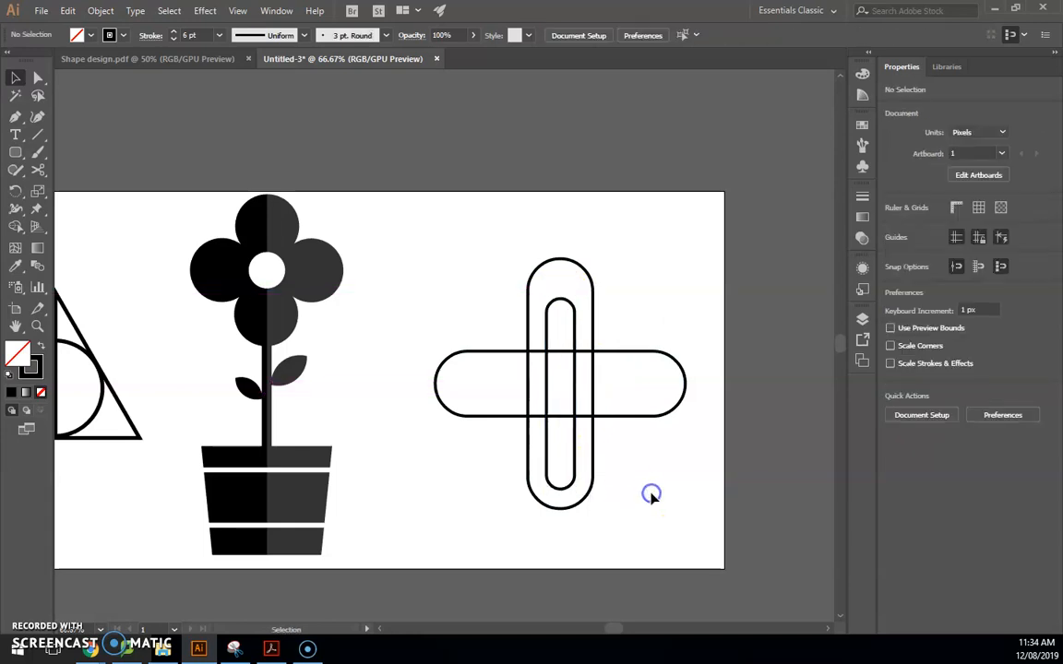
Step: Extend the inner vertical capsule's upper end toward the outer capsule's top, to a height of about 432 px
left_click(562, 300)
left_click_drag(561, 301, 560, 276)
left_click(638, 263)
left_click(634, 277)
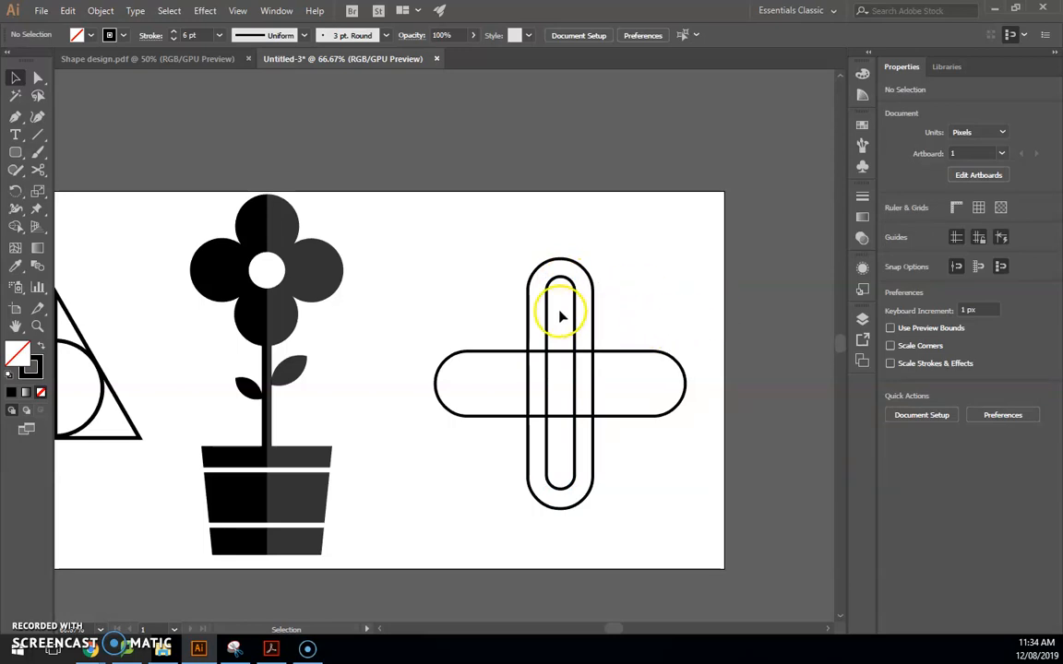
Step: Place a copy of the inner capsule, rotated to 270°, inside the horizontal capsule and align all four capsules on their centres
left_click(572, 284)
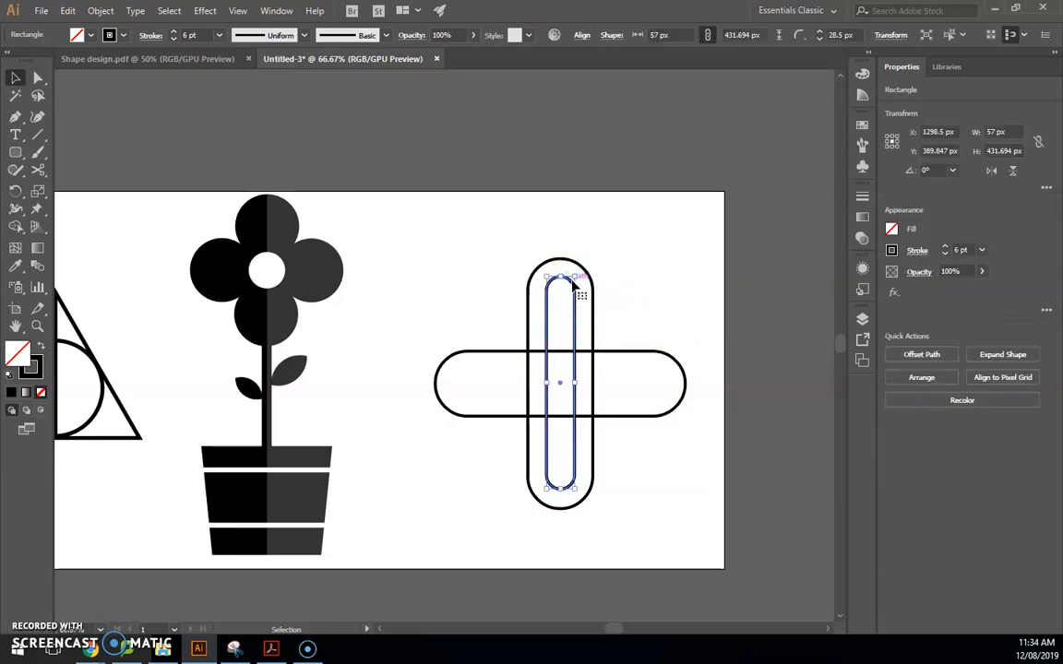
left_click_drag(572, 273, 649, 398)
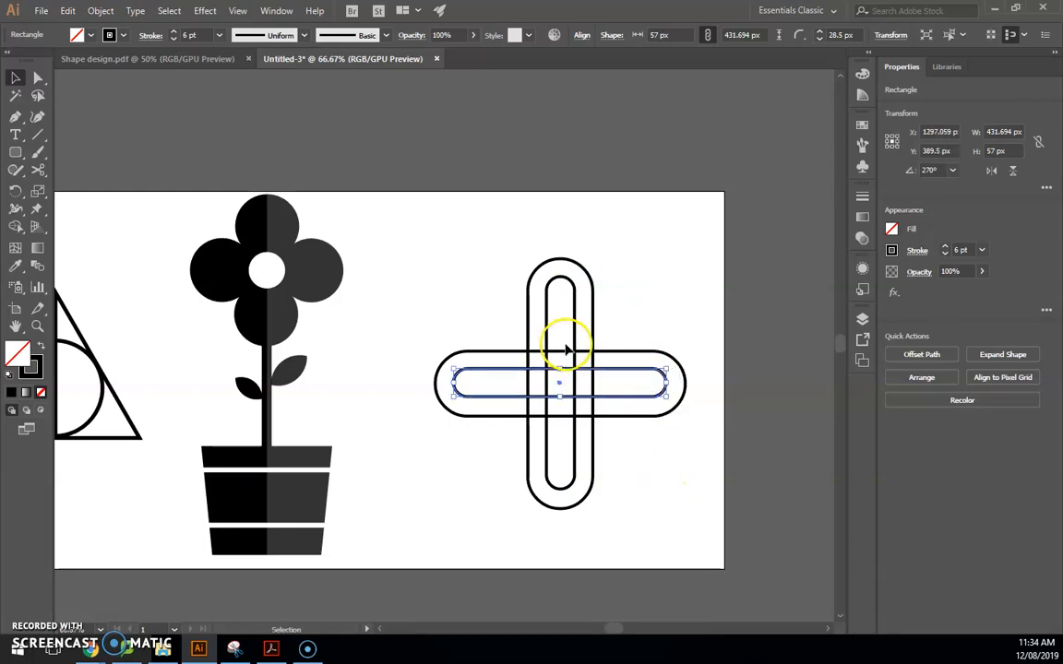
left_click_drag(428, 230, 688, 535)
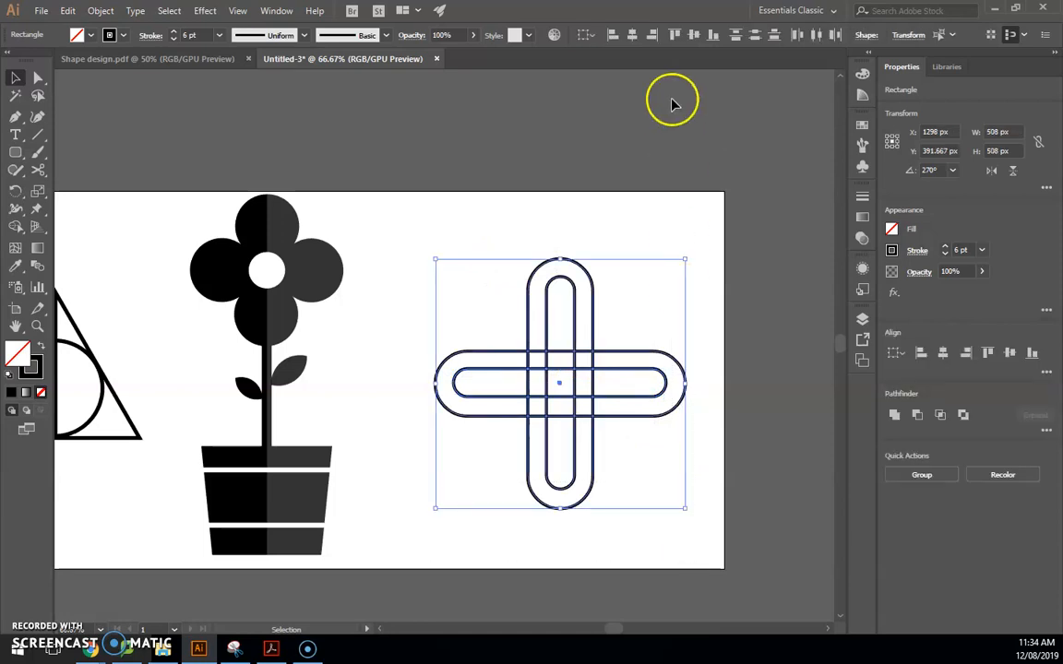
left_click(632, 35)
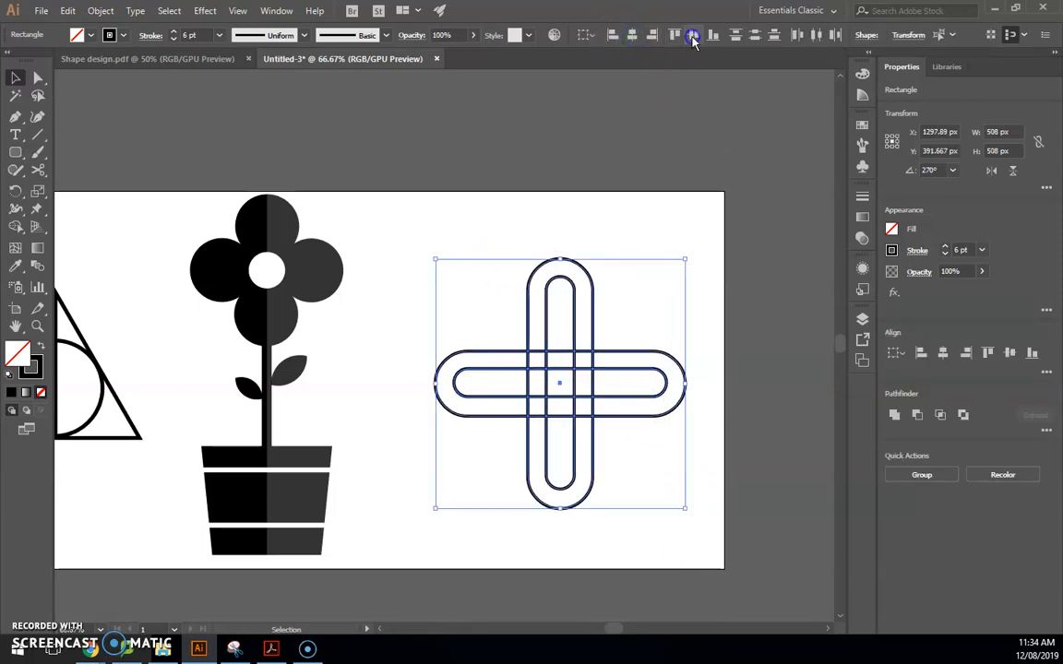
left_click(694, 170)
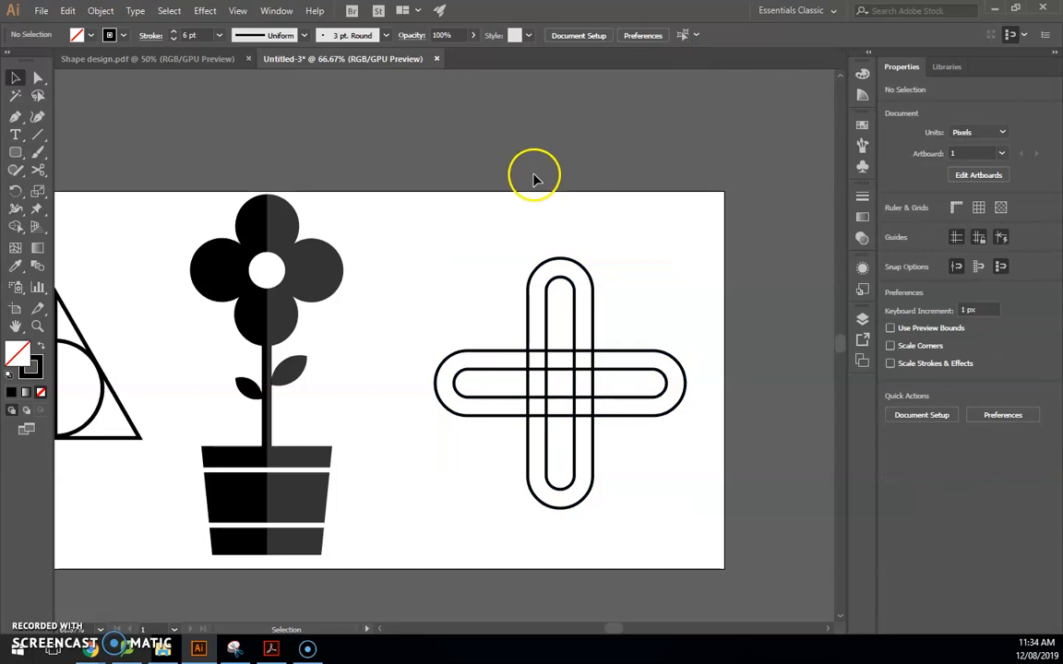
Step: Check the knot in the Shape design.pdf reference, and draw a circle about 342 px across from the centre of the capsules
left_click(272, 649)
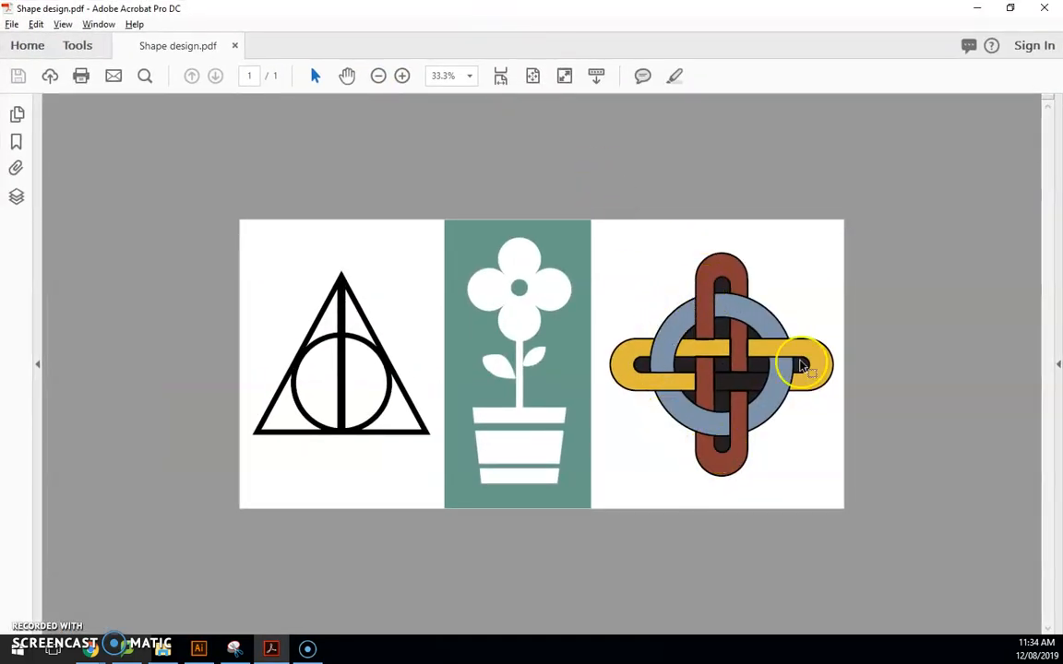
left_click_drag(690, 12, 0, 12)
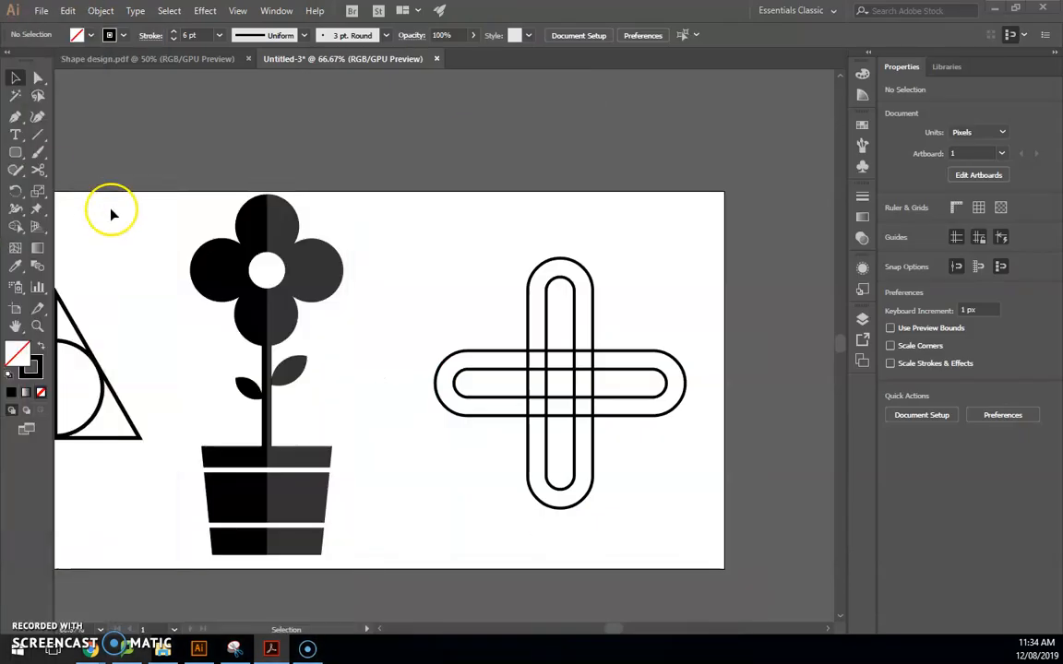
left_click(15, 152)
left_click_drag(27, 162, 88, 169)
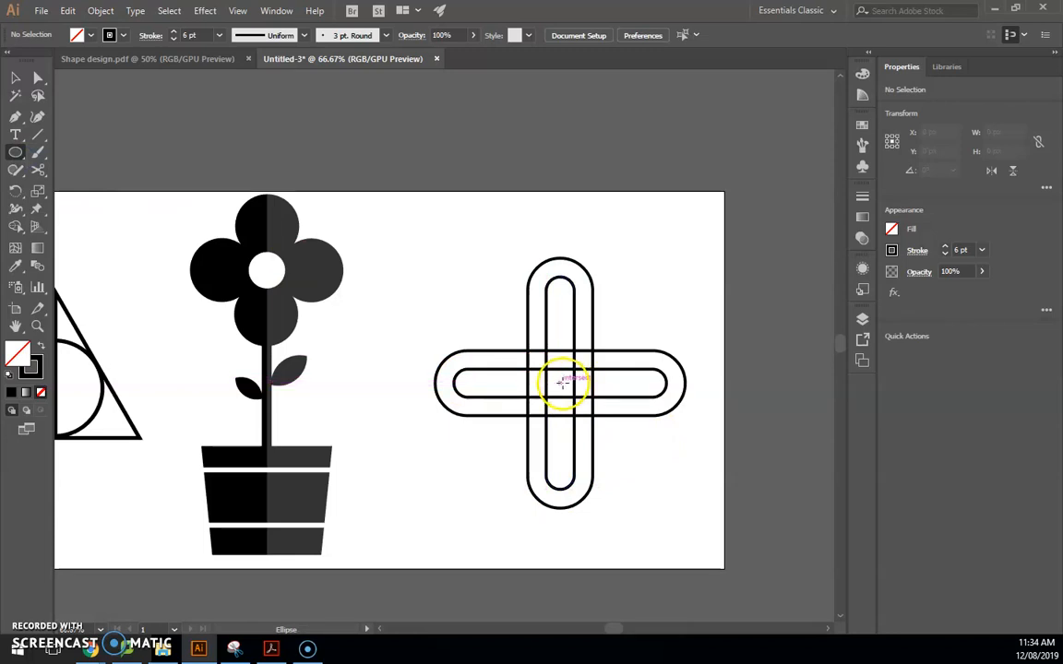
left_click_drag(562, 383, 644, 458)
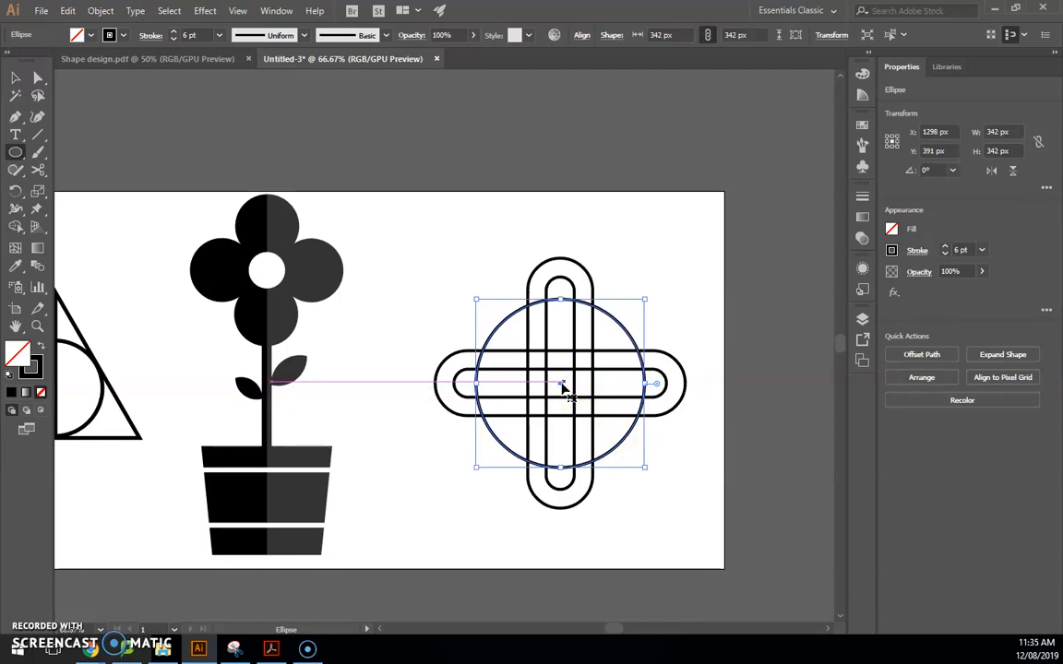
key("v")
left_click(691, 507)
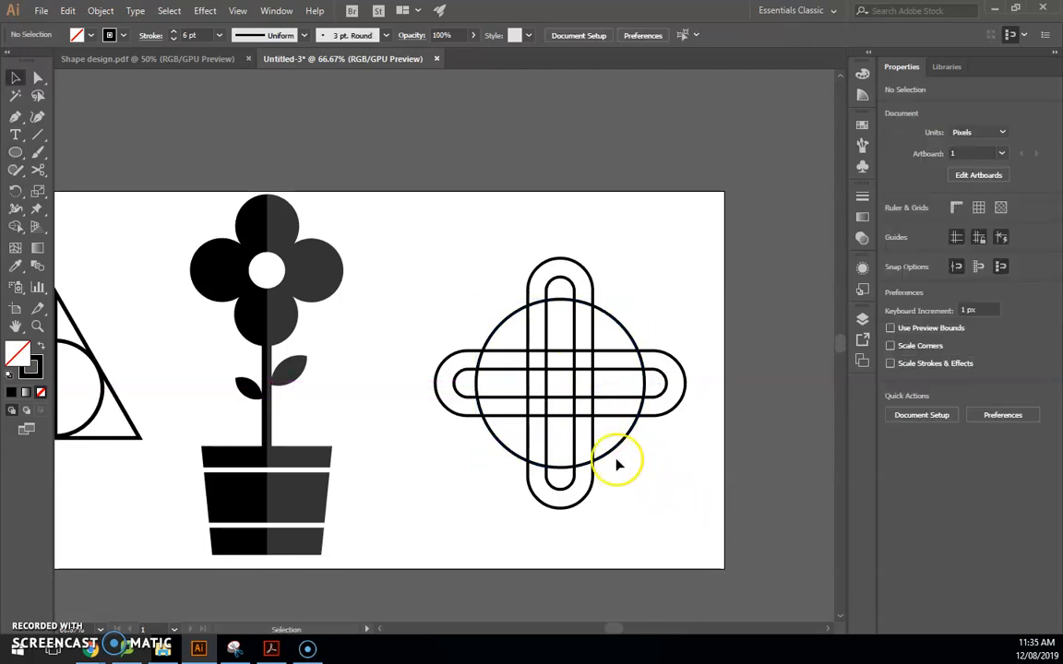
Step: Draw a second, smaller circle about 262 px across from the centre of the capsules
left_click(14, 154)
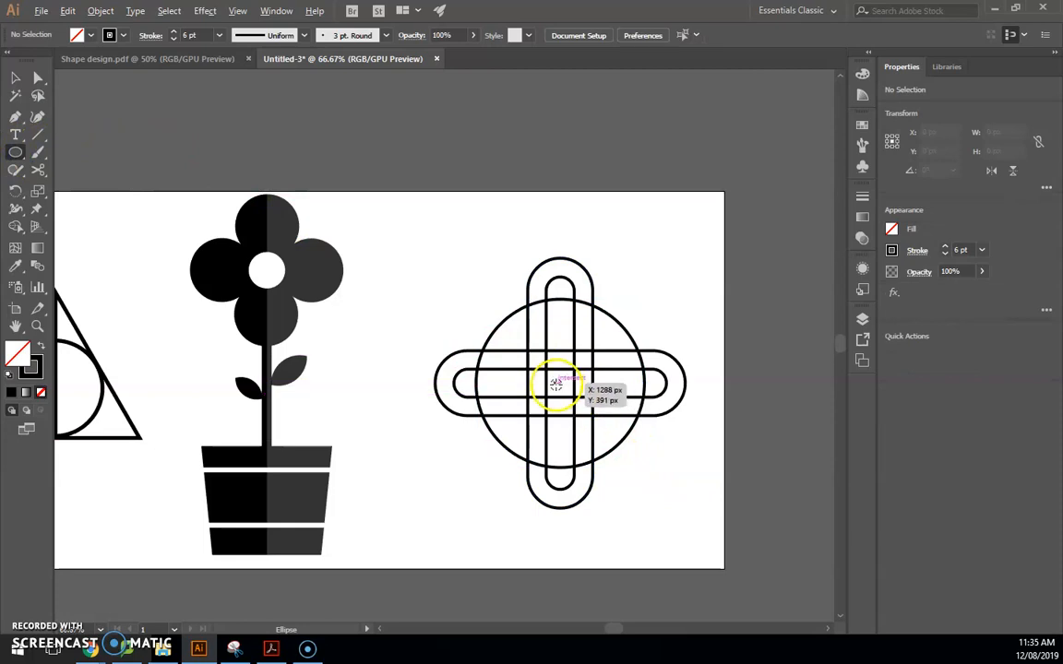
left_click_drag(560, 385, 625, 421)
left_click(700, 446)
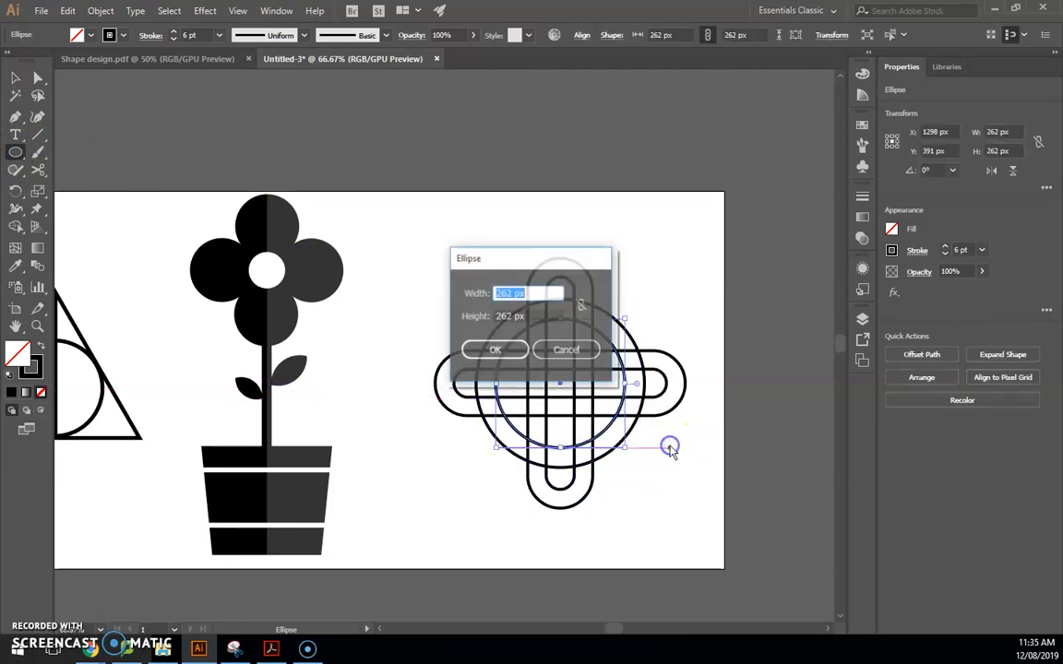
left_click(567, 352)
Step: Align the four capsules and both circles on their horizontal and vertical centres
key("v")
left_click_drag(410, 226, 701, 461)
left_click(631, 36)
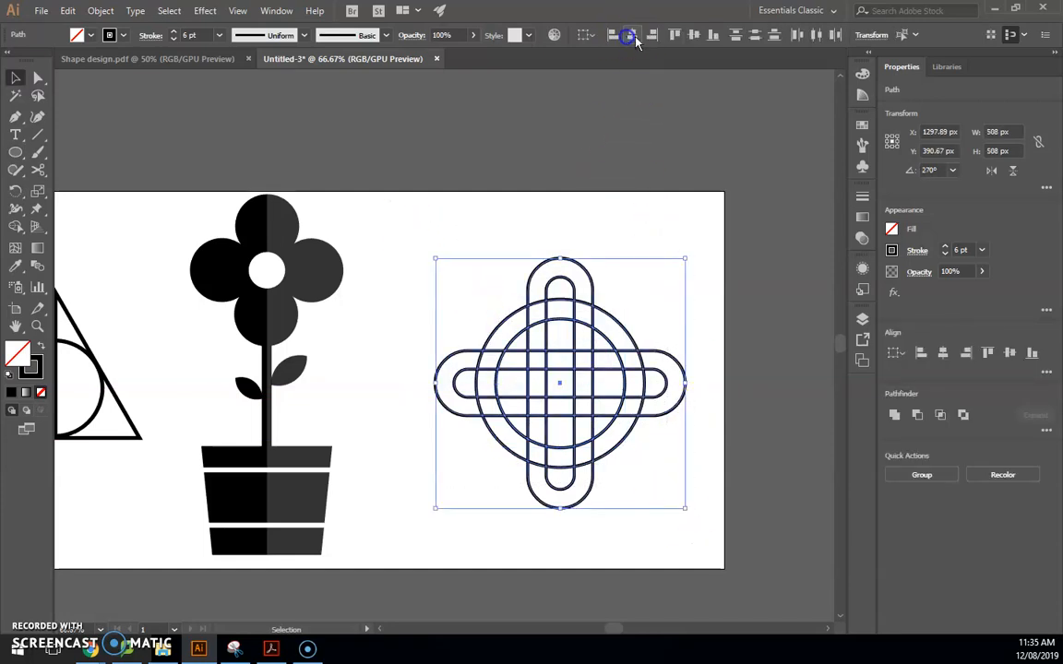
left_click(692, 36)
left_click(699, 167)
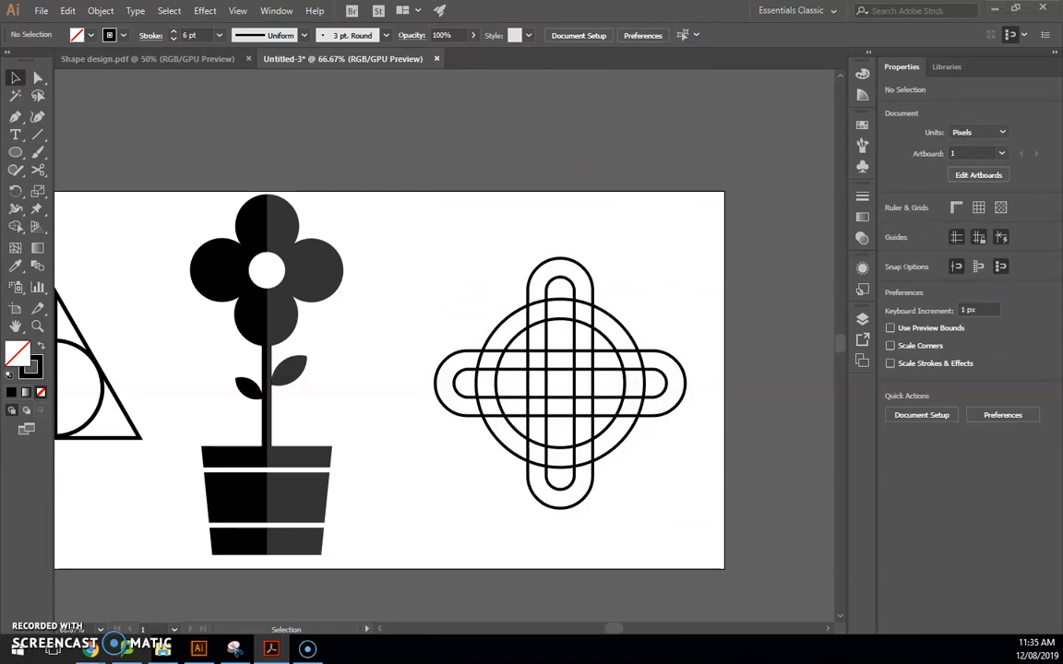
Step: Check the reference knot, and merge the horizontal capsule's band segments with Shape Builder so it passes over the ring at lower left and upper right
left_click(271, 649)
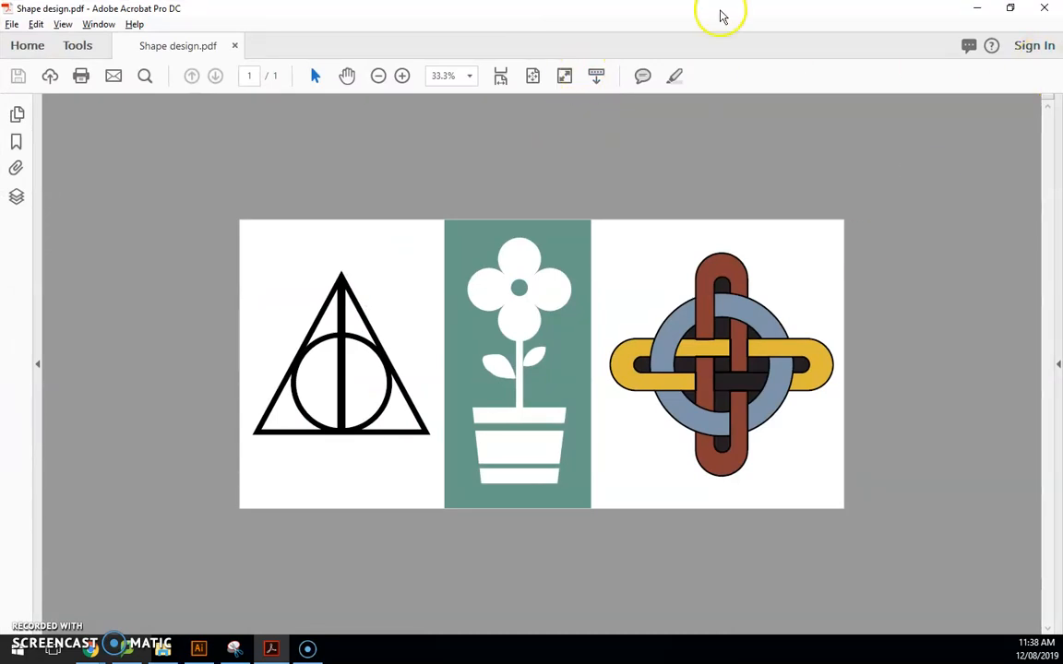
left_click_drag(651, 8, 2, 194)
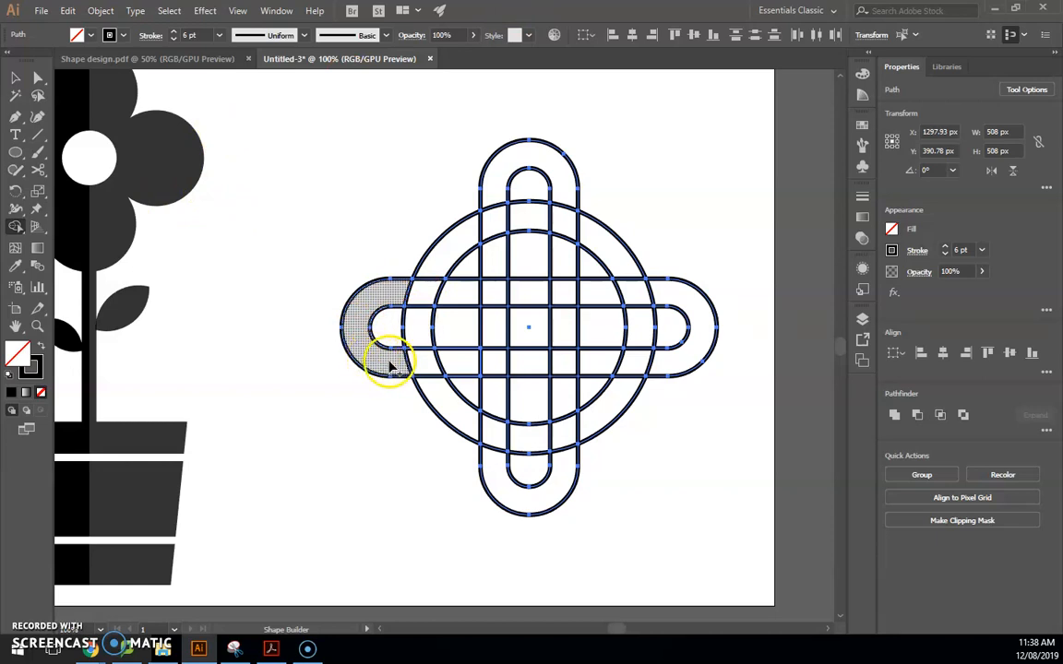
left_click_drag(402, 362, 448, 362)
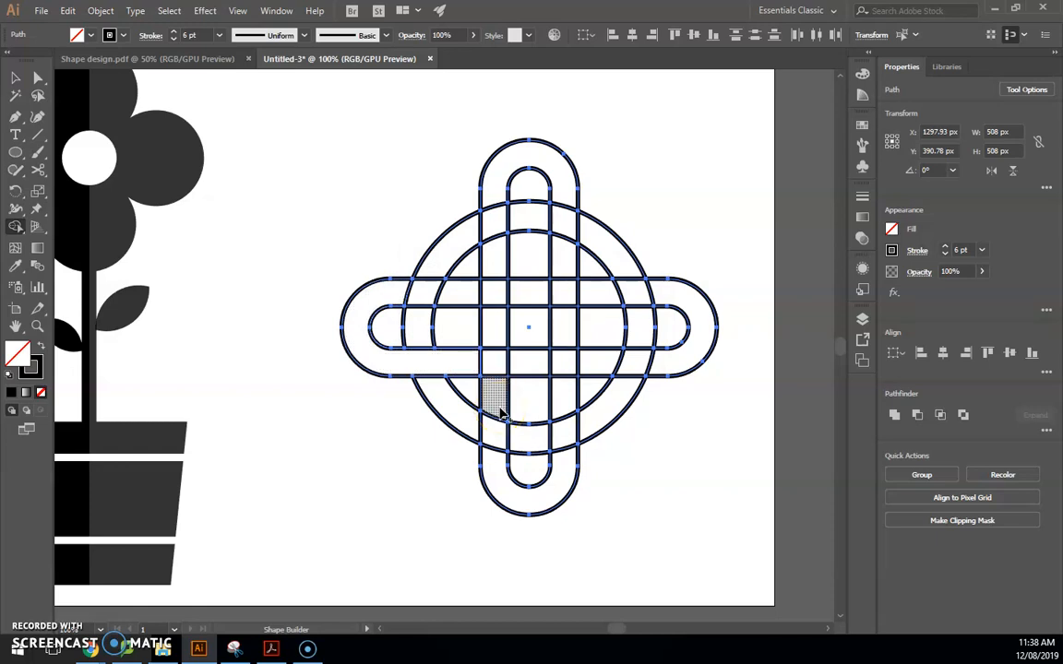
left_click(529, 367)
mouse_move(542, 366)
left_mouse_down()
mouse_move(660, 352)
mouse_move(682, 307)
mouse_move(562, 290)
mouse_move(459, 301)
left_mouse_up()
left_click(635, 369)
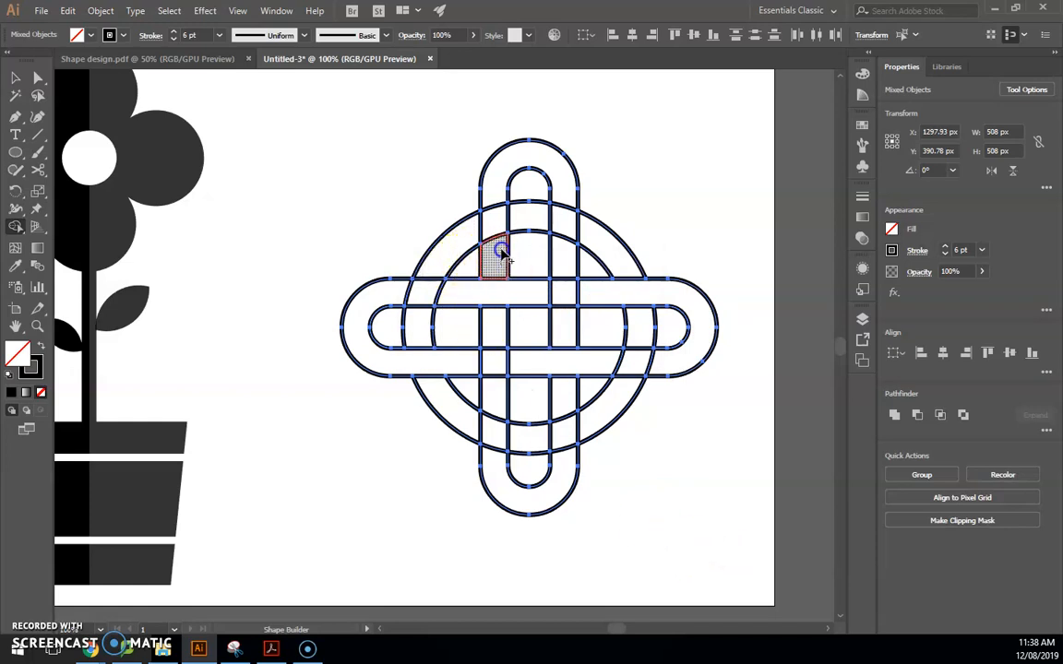
Step: Merge the vertical capsule's segments with Shape Builder, passing over the ring at upper left and lower right and over the upper horizontal band
mouse_move(498, 224)
left_mouse_down()
mouse_move(491, 206)
mouse_move(529, 184)
mouse_move(562, 207)
left_mouse_up()
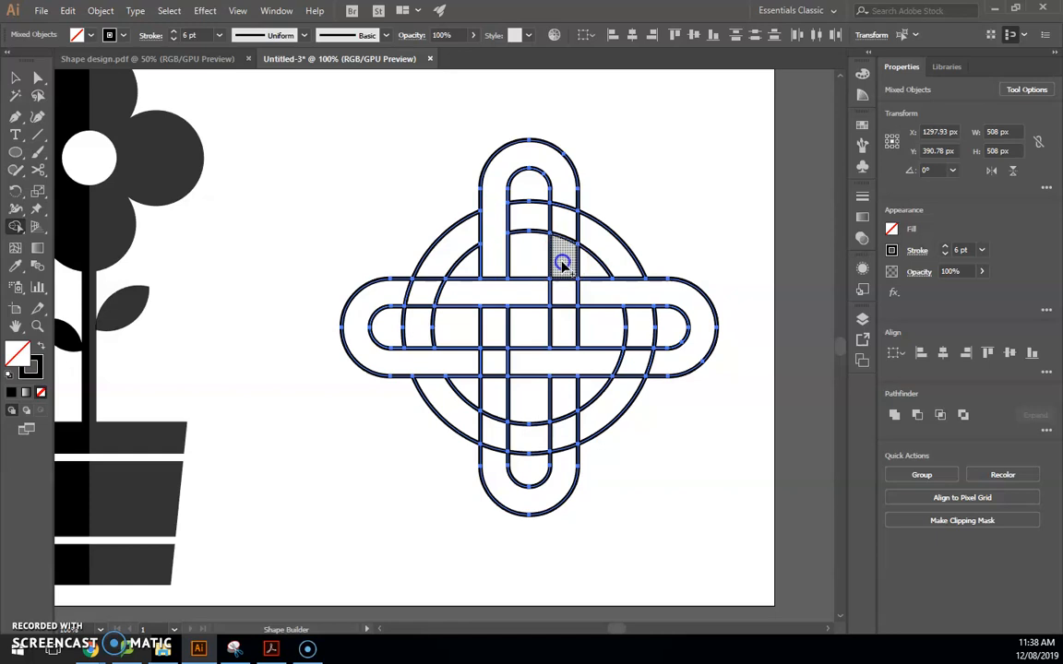
left_click_drag(562, 310, 562, 319)
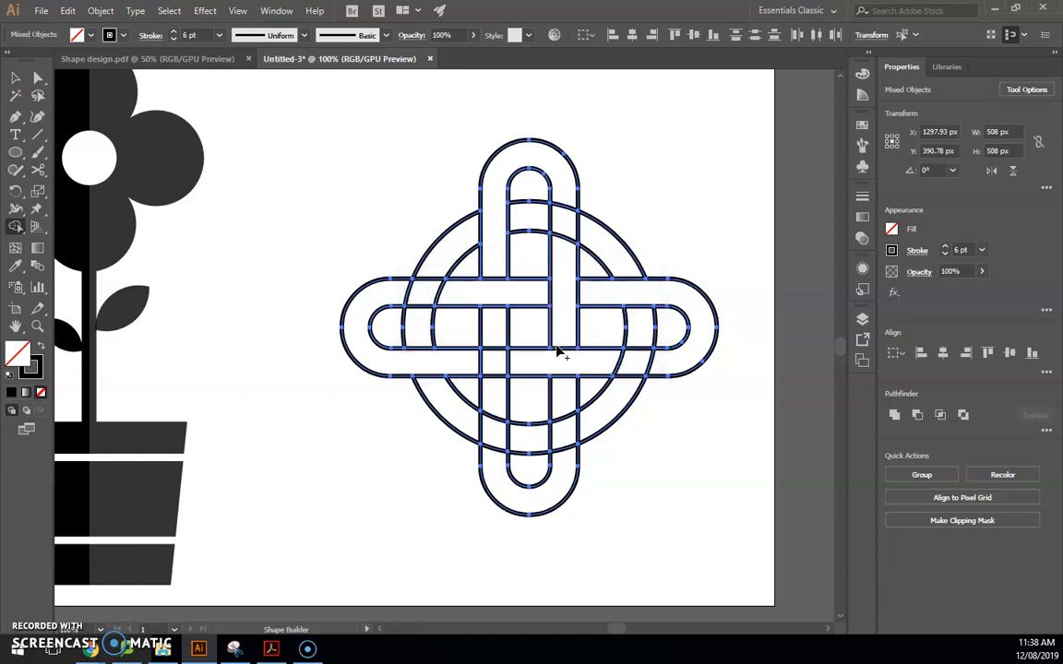
left_click_drag(559, 390, 560, 394)
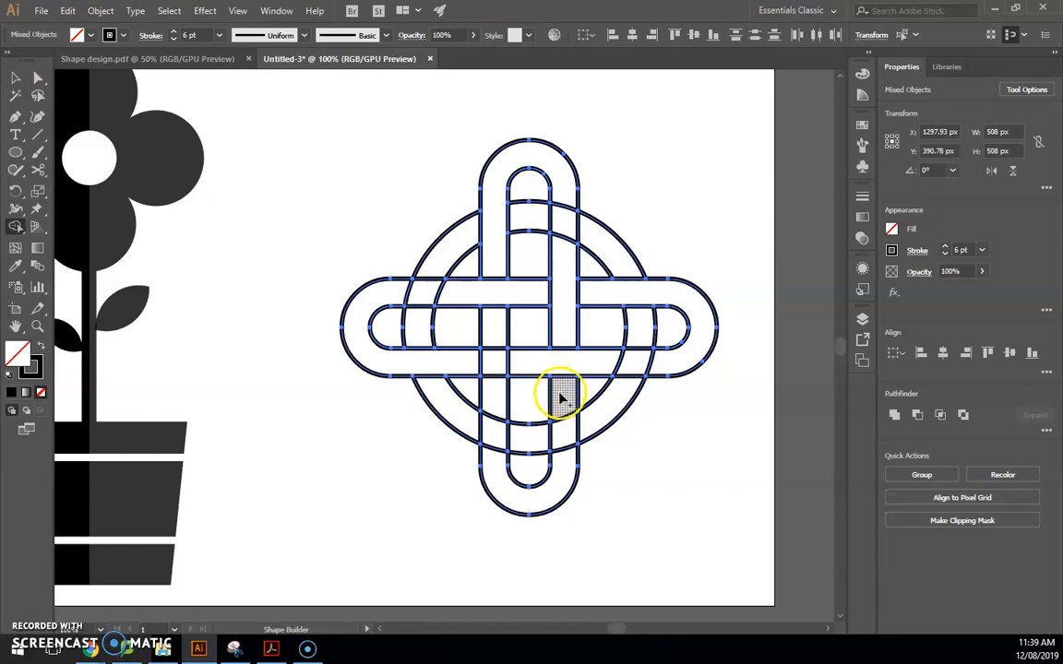
mouse_move(562, 438)
left_mouse_down()
mouse_move(527, 484)
mouse_move(500, 479)
mouse_move(491, 415)
left_mouse_up()
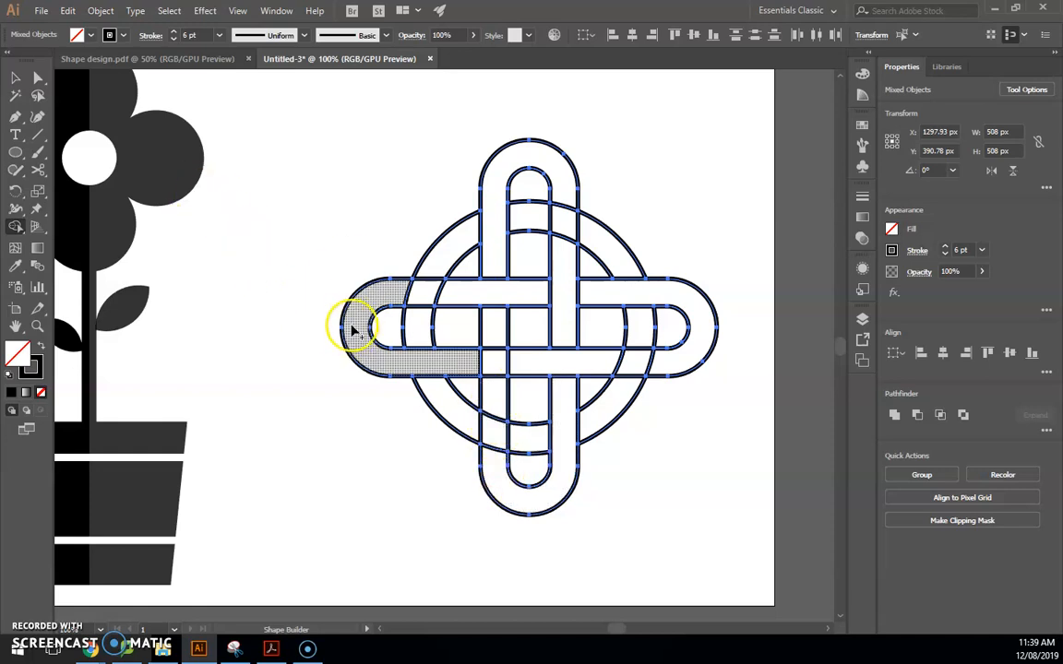
key("v")
left_click(292, 199)
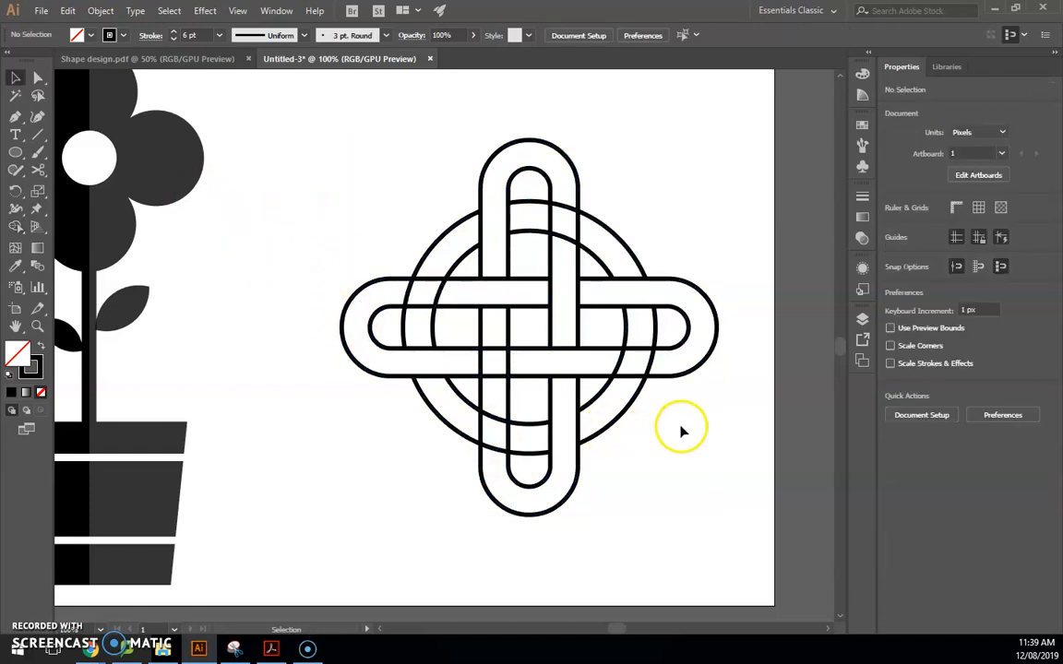
Step: Merge the ring's segments with Shape Builder so it passes over one arm at each of the four capsule ends
scroll(681, 429, "down", 1)
scroll(685, 453, "up", 1)
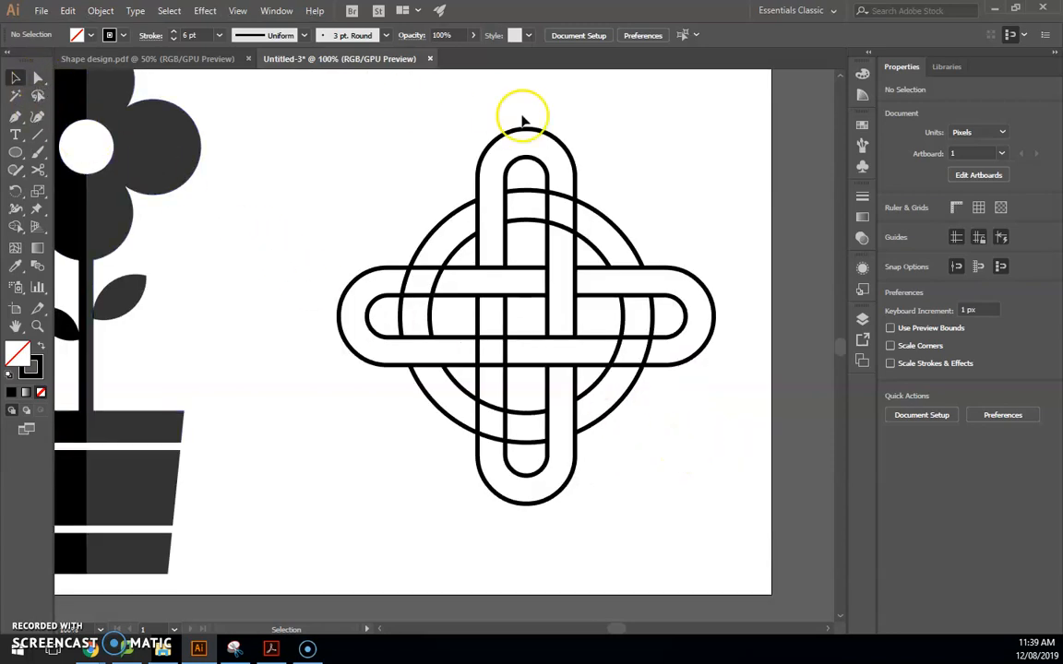
left_click_drag(311, 111, 756, 562)
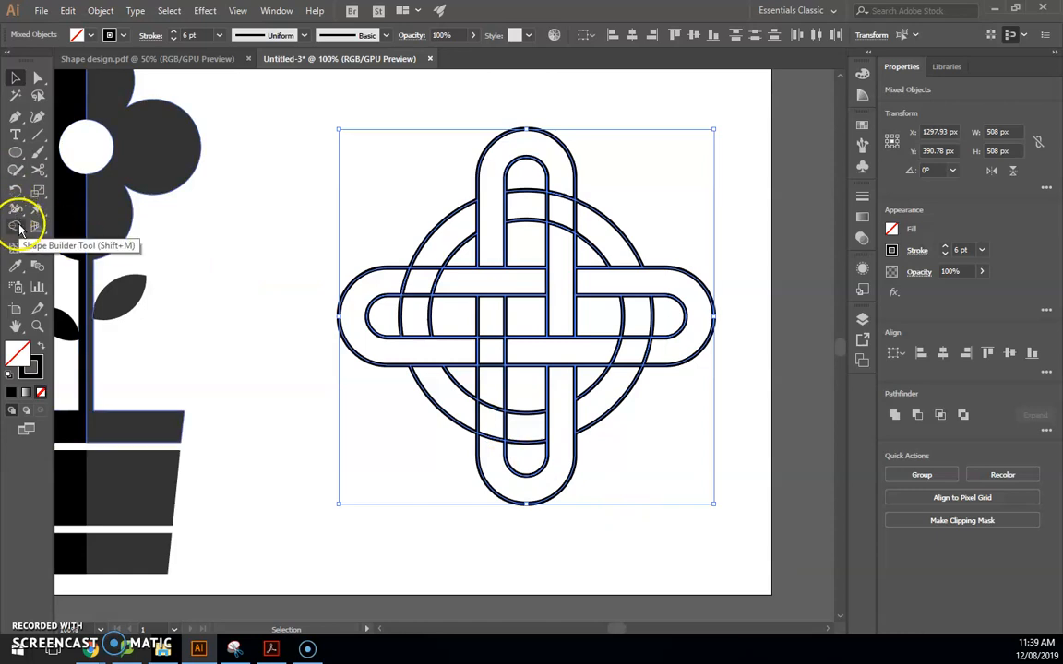
left_click(17, 227)
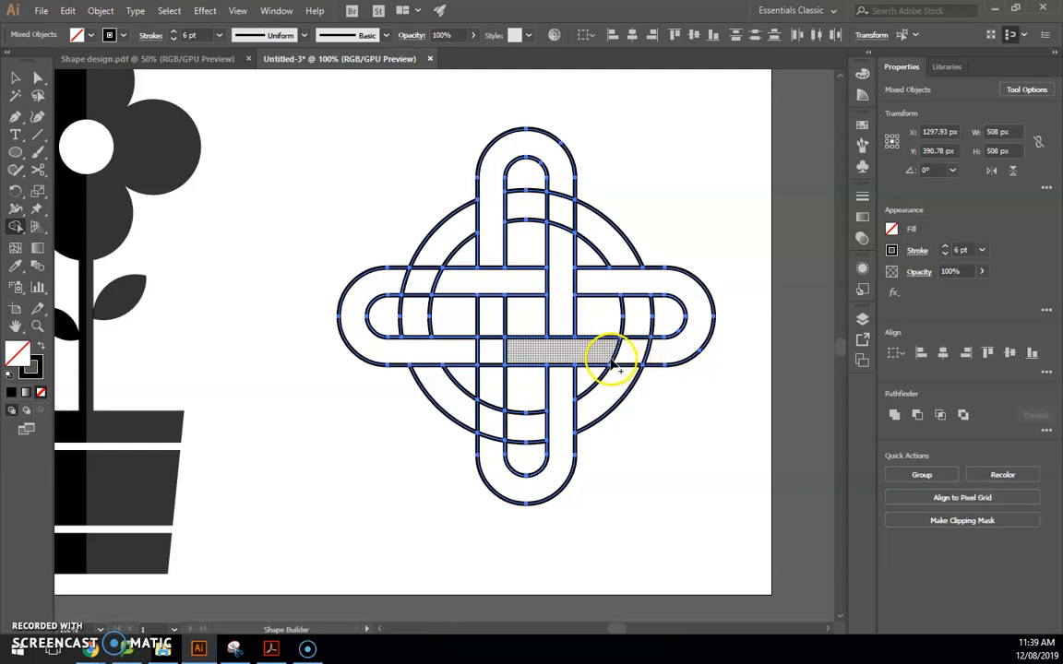
left_click_drag(444, 243, 417, 306)
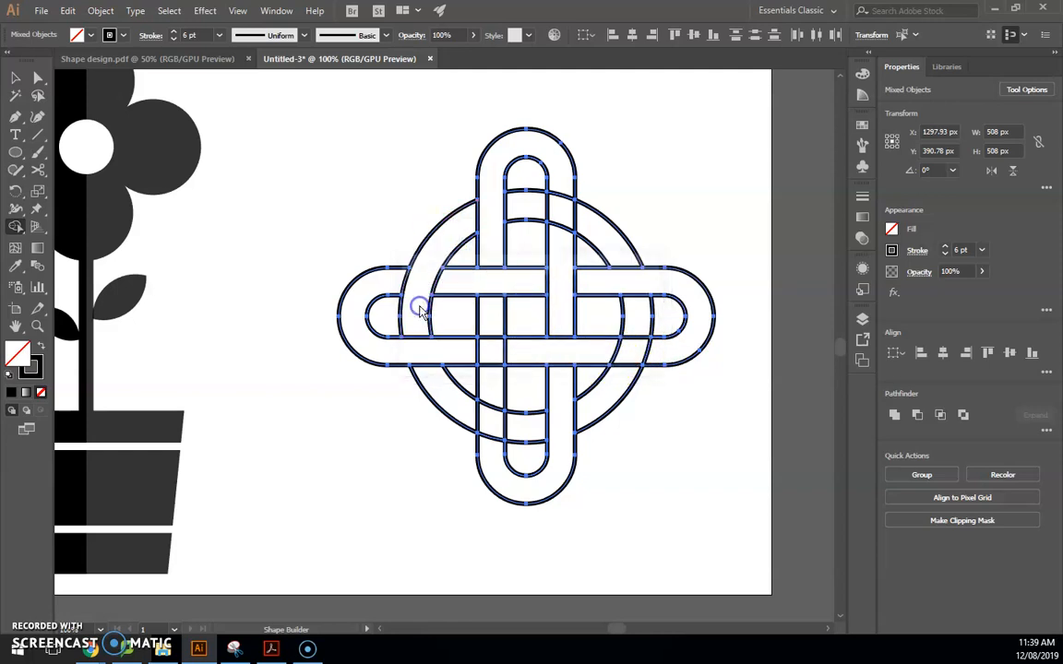
left_click(436, 383)
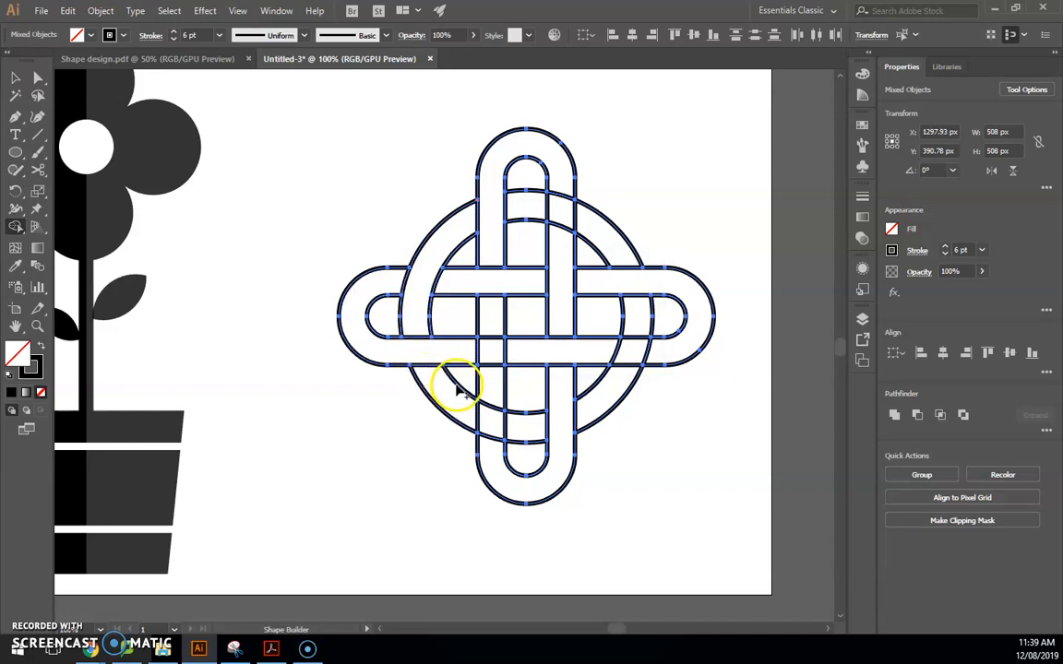
left_click_drag(499, 420, 590, 413)
mouse_move(618, 376)
left_mouse_down()
mouse_move(636, 329)
mouse_move(612, 257)
mouse_move(588, 225)
mouse_move(533, 214)
left_mouse_up()
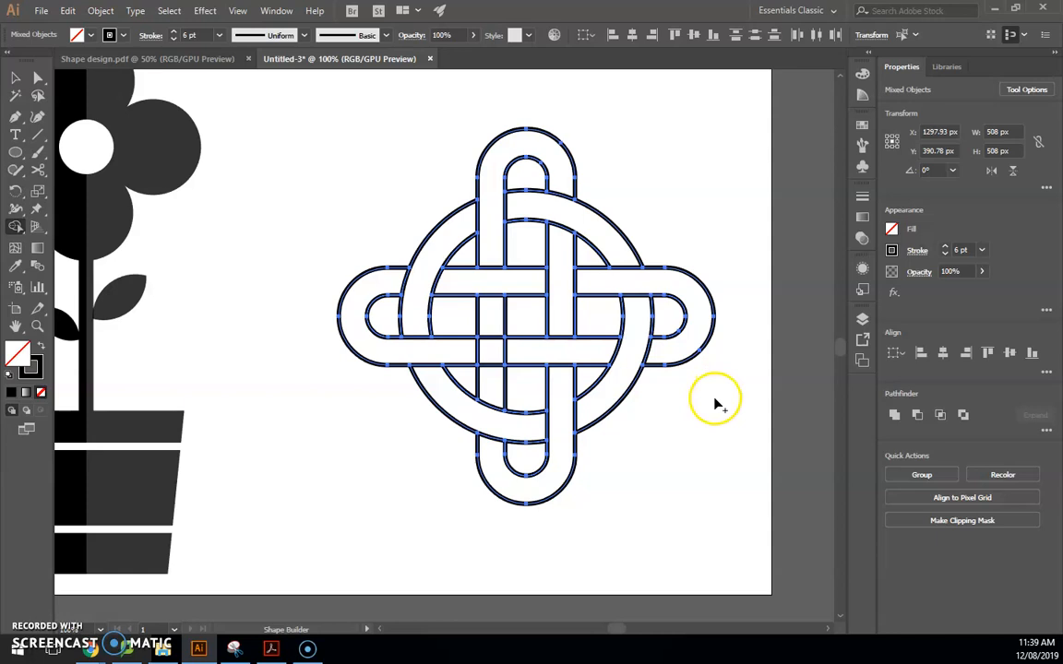
left_click(38, 75)
left_click(284, 325)
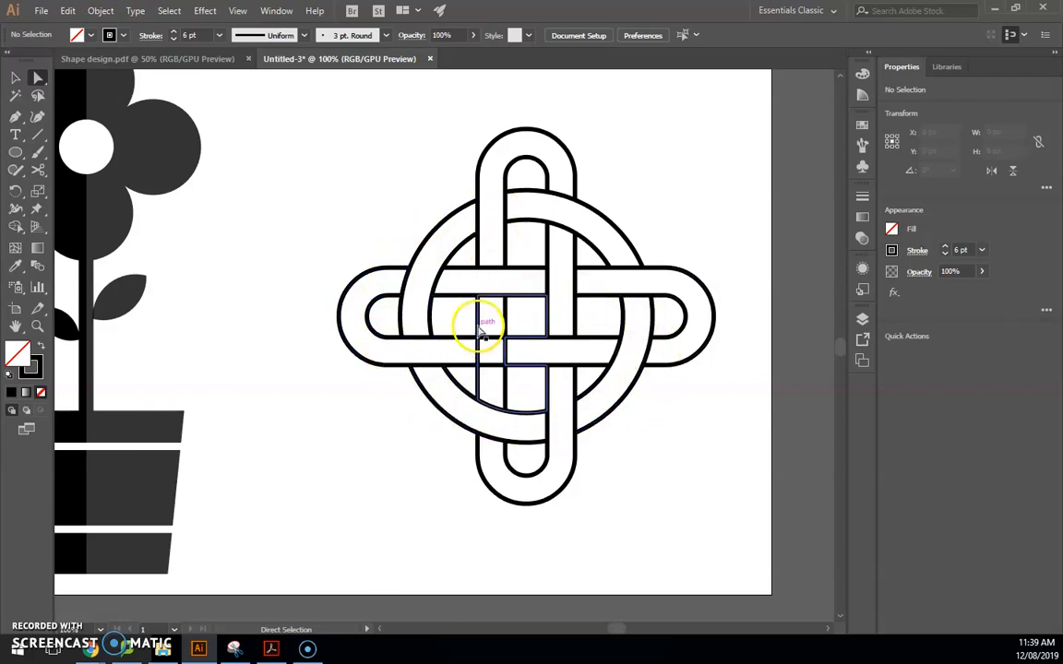
Step: Merge the left vertical band's central segments with Shape Builder so it passes over the lower horizontal band
left_click(17, 226)
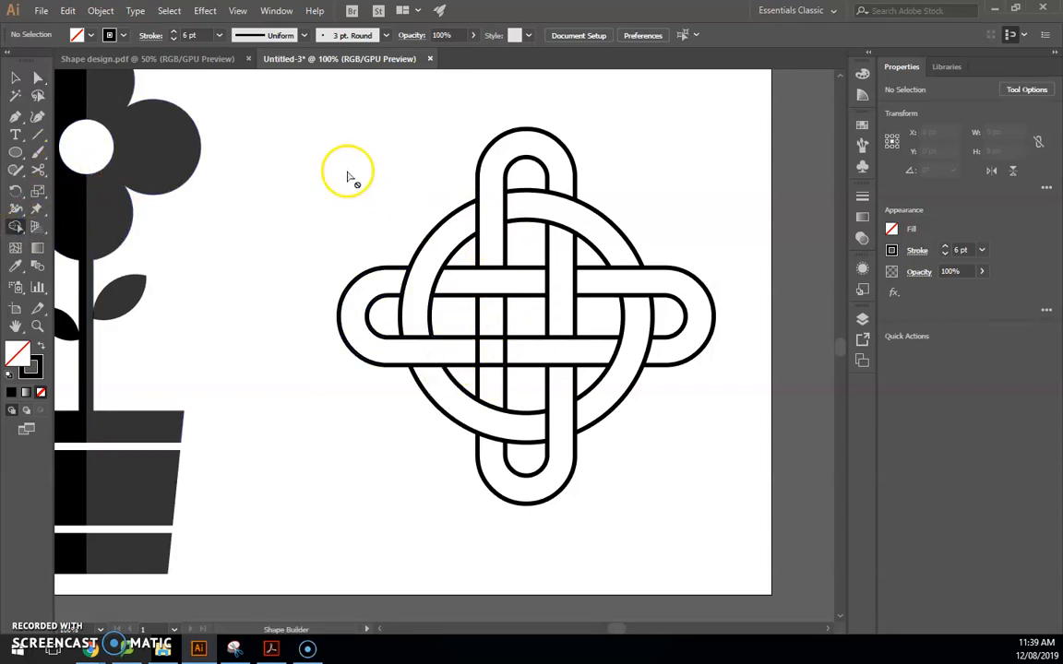
key("v")
left_click_drag(316, 102, 761, 552)
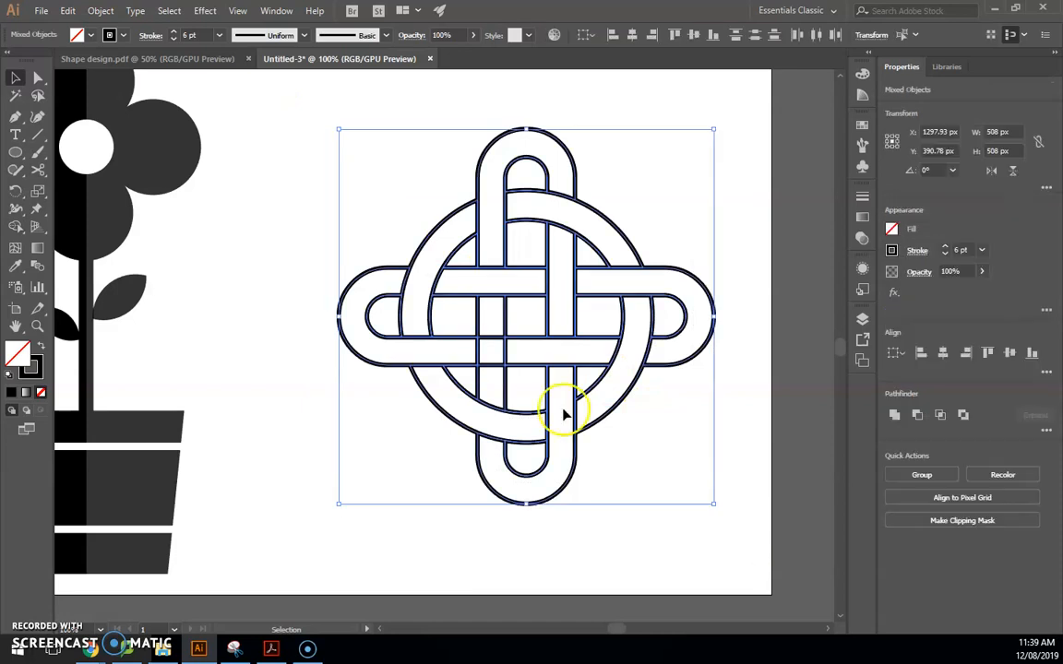
left_click(16, 226)
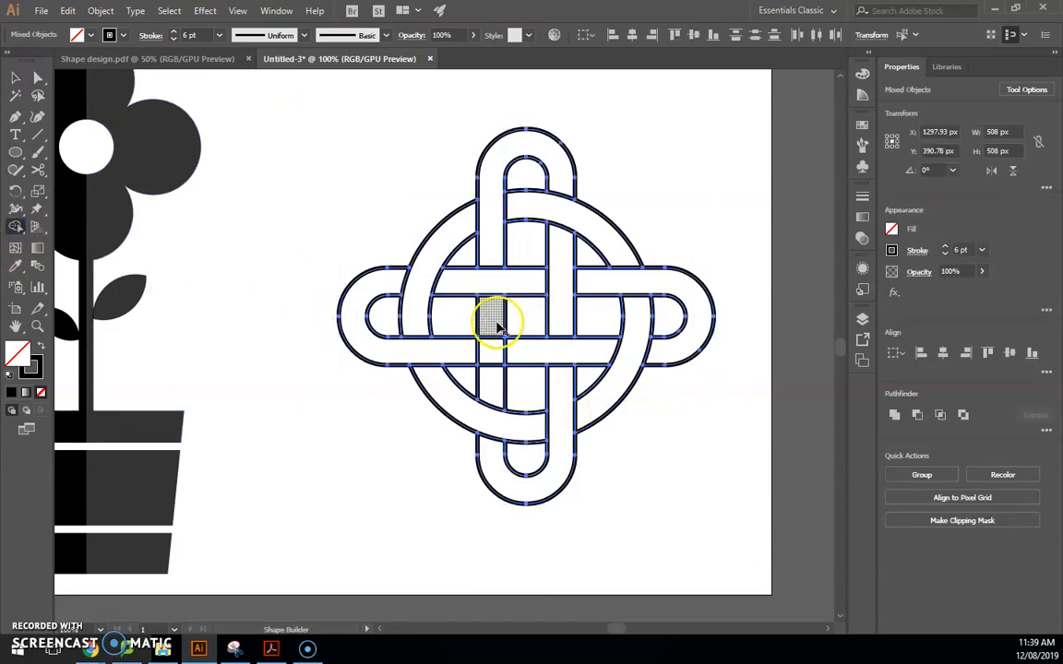
left_click_drag(494, 325, 491, 396)
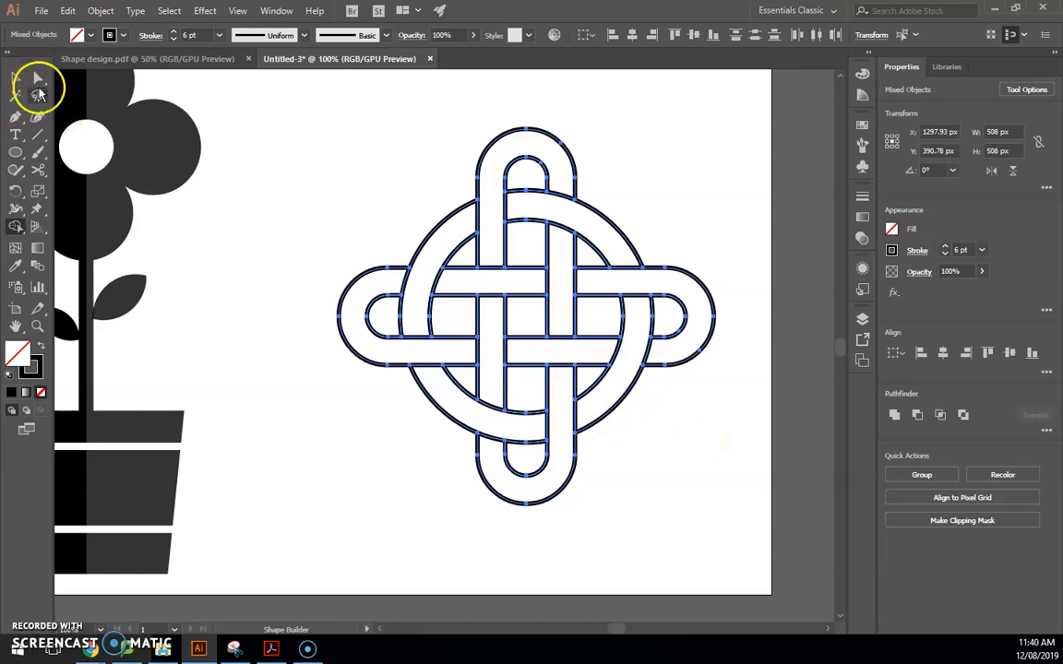
left_click(37, 88)
left_click(367, 304)
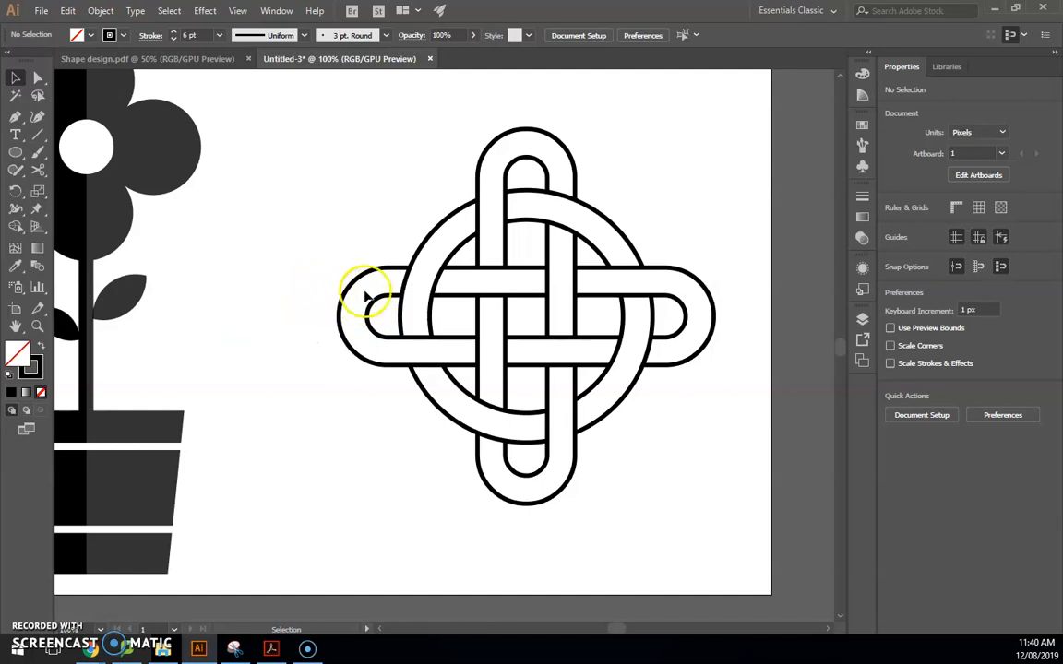
scroll(578, 281, "down", 1)
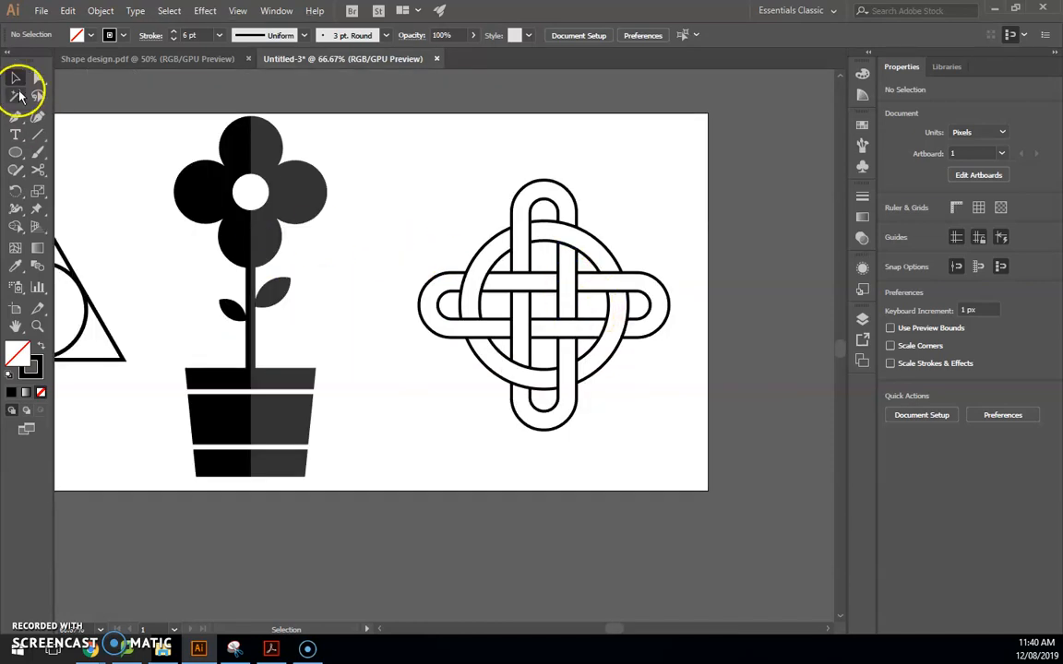
left_click(15, 79)
left_click_drag(390, 157, 697, 408)
left_click_drag(584, 342, 564, 340)
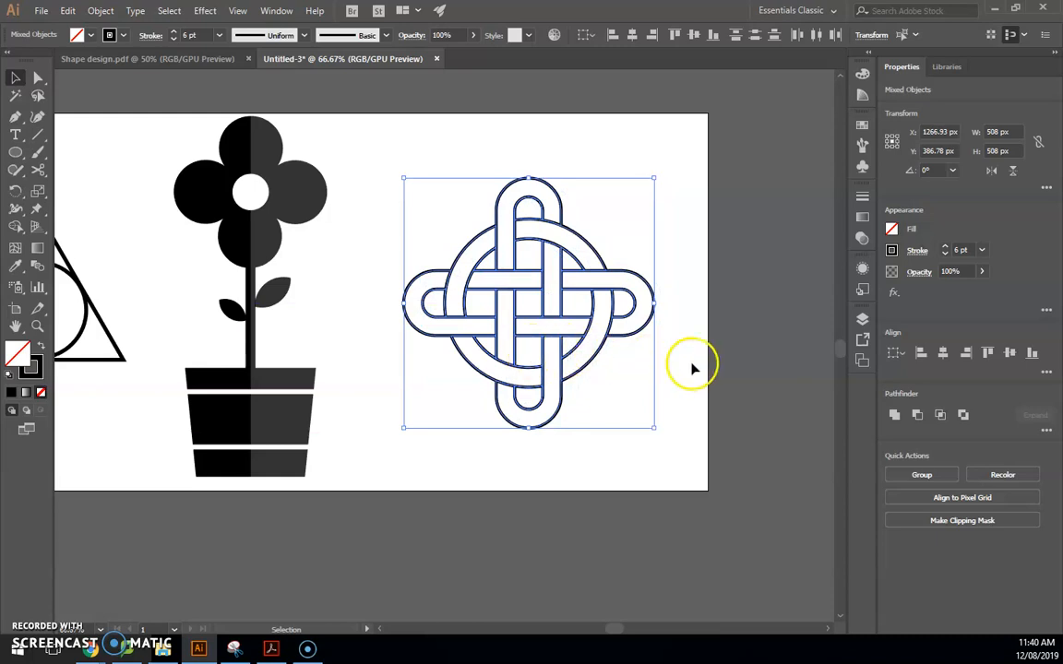
left_click(14, 227)
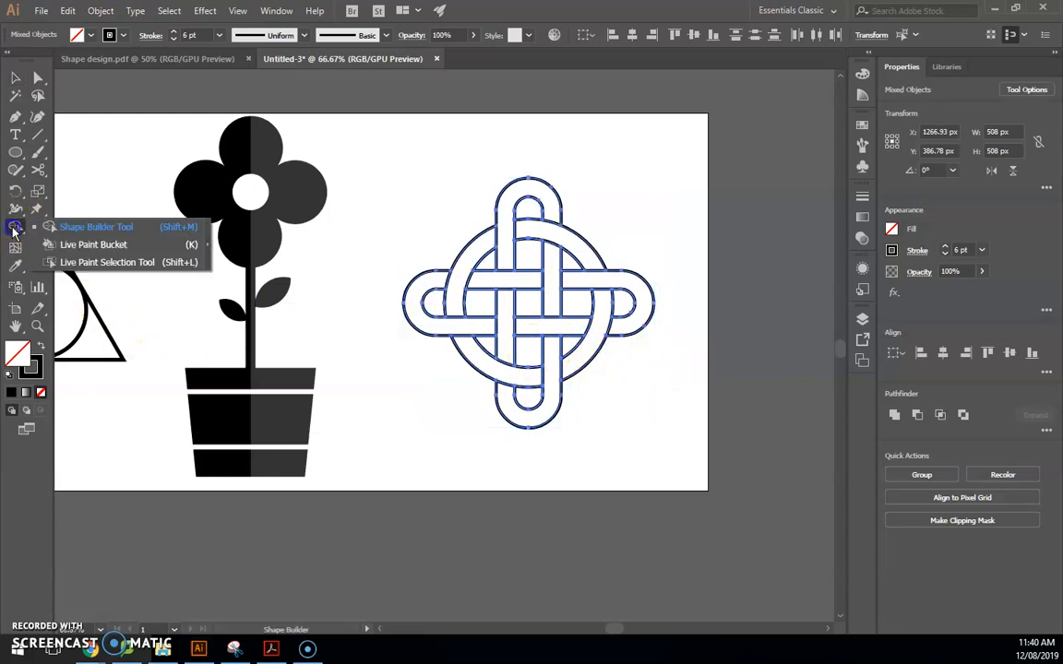
left_click(118, 244)
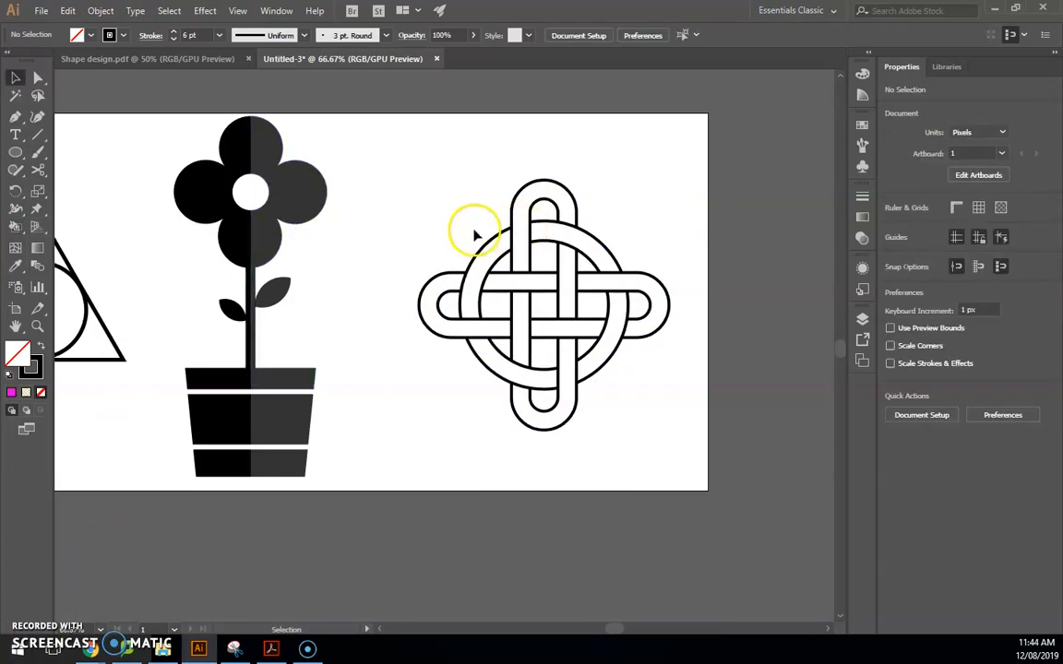
Step: Select the whole Celtic knot and convert it into a Live Paint group with the Live Paint Bucket
left_click_drag(402, 139, 699, 470)
left_click(17, 227)
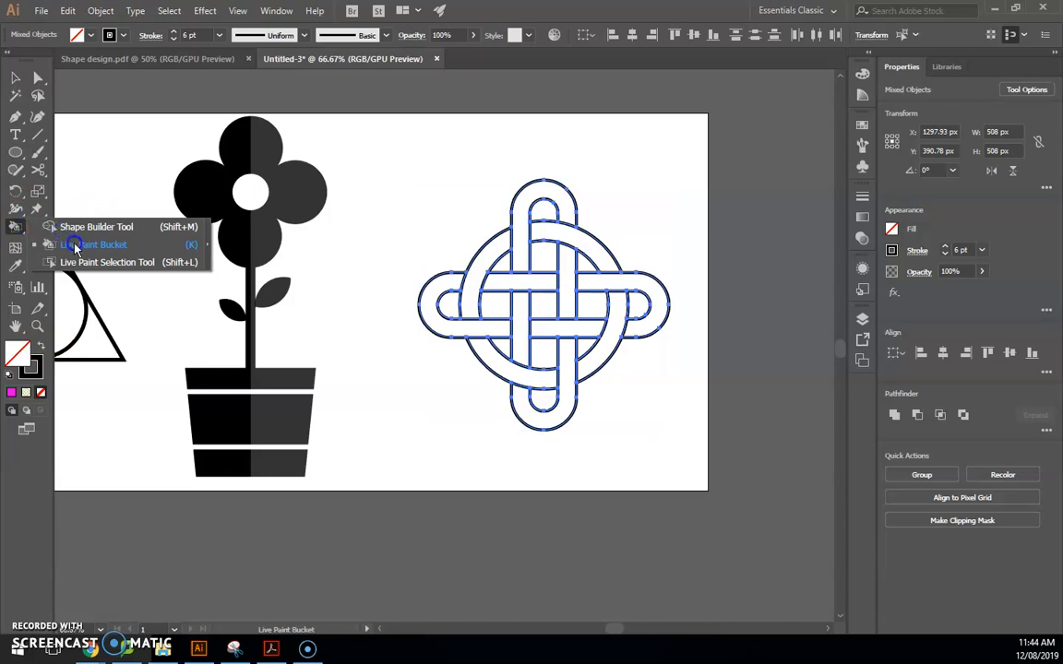
left_click(75, 244)
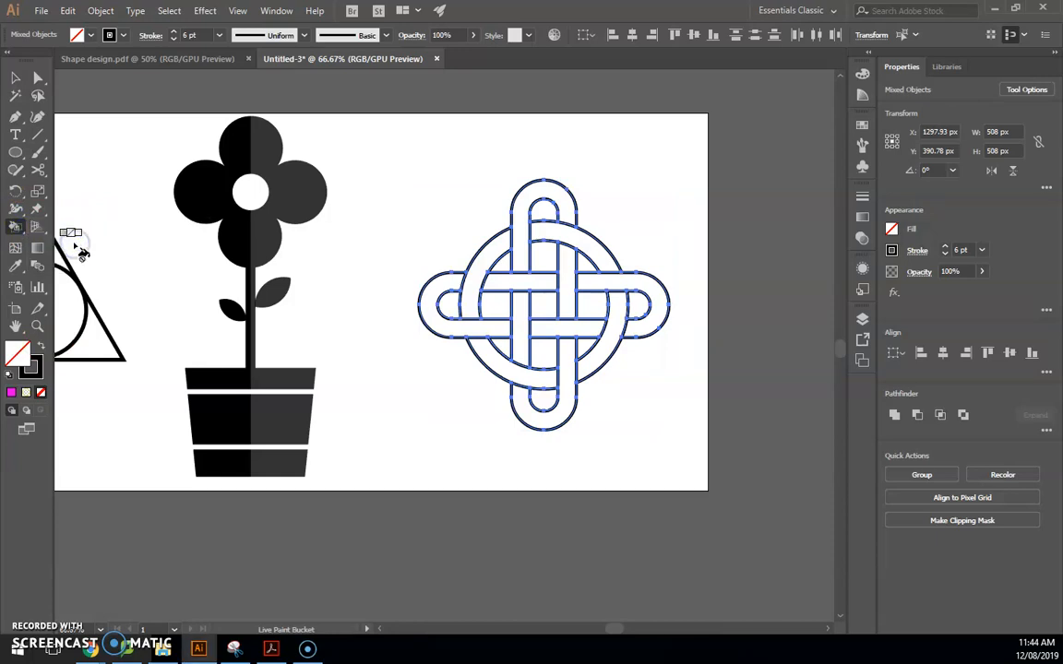
left_click(522, 251)
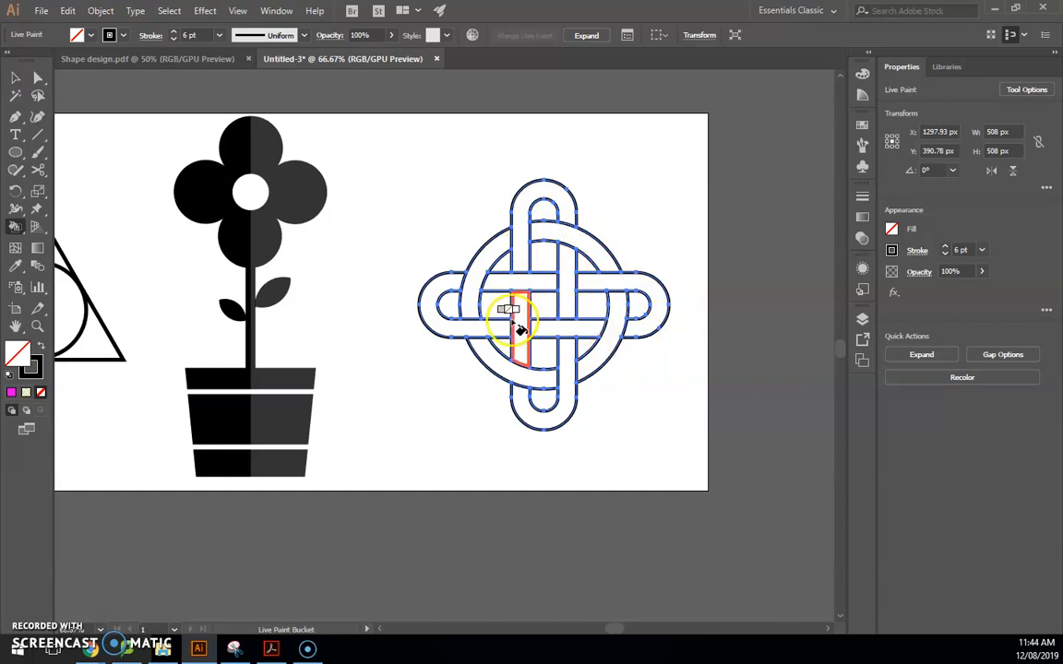
Step: Open the Beach swatch library from the Nature collection as a source of fill colours
left_click(893, 230)
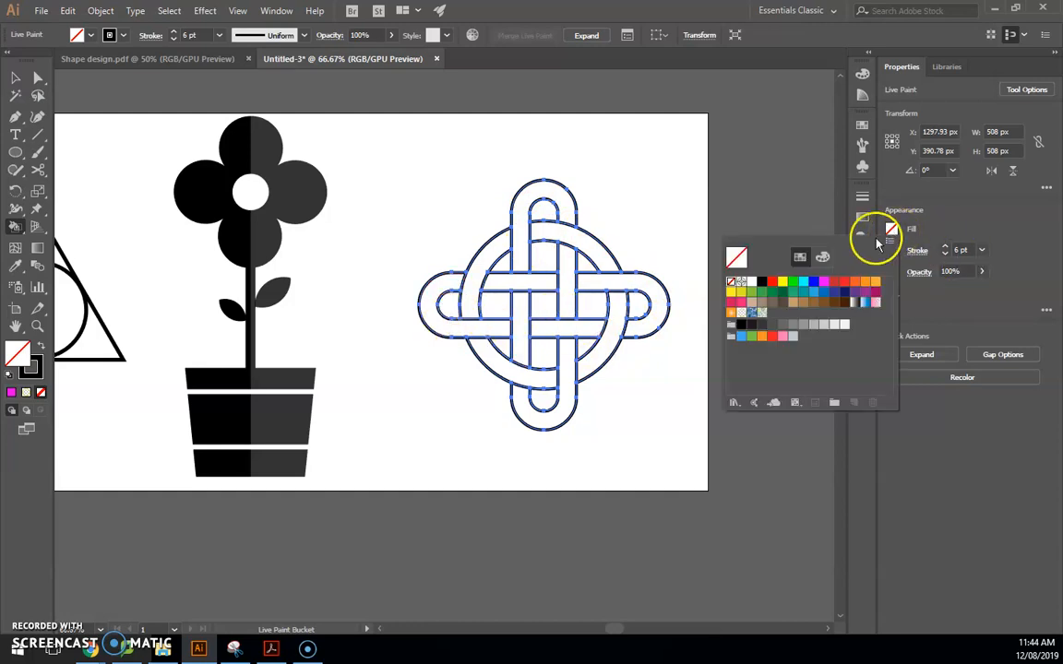
left_click(736, 409)
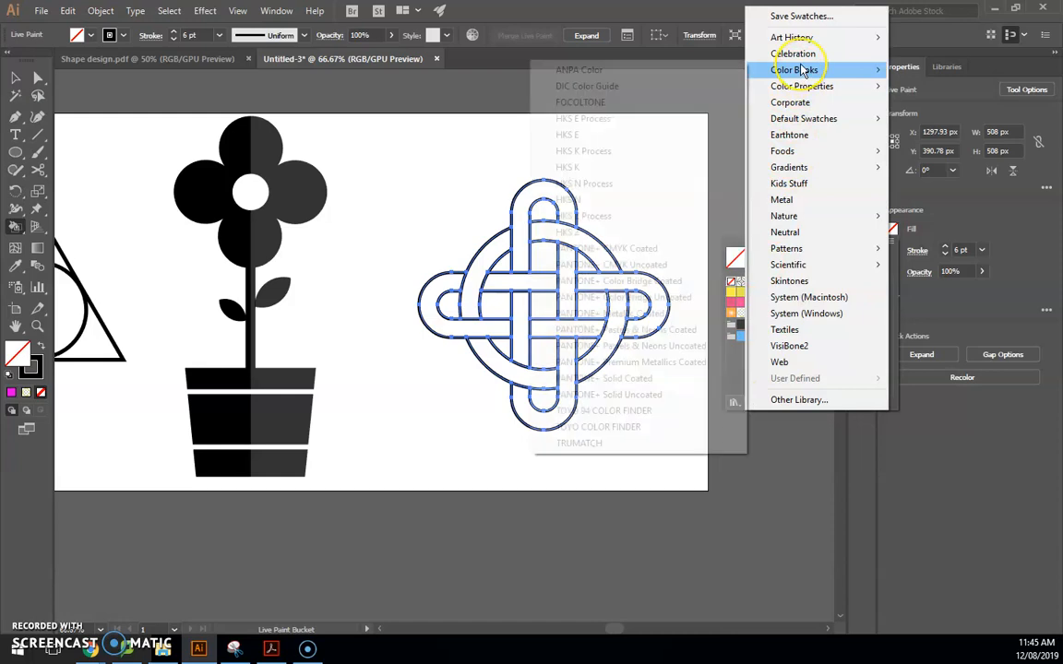
mouse_move(799, 42)
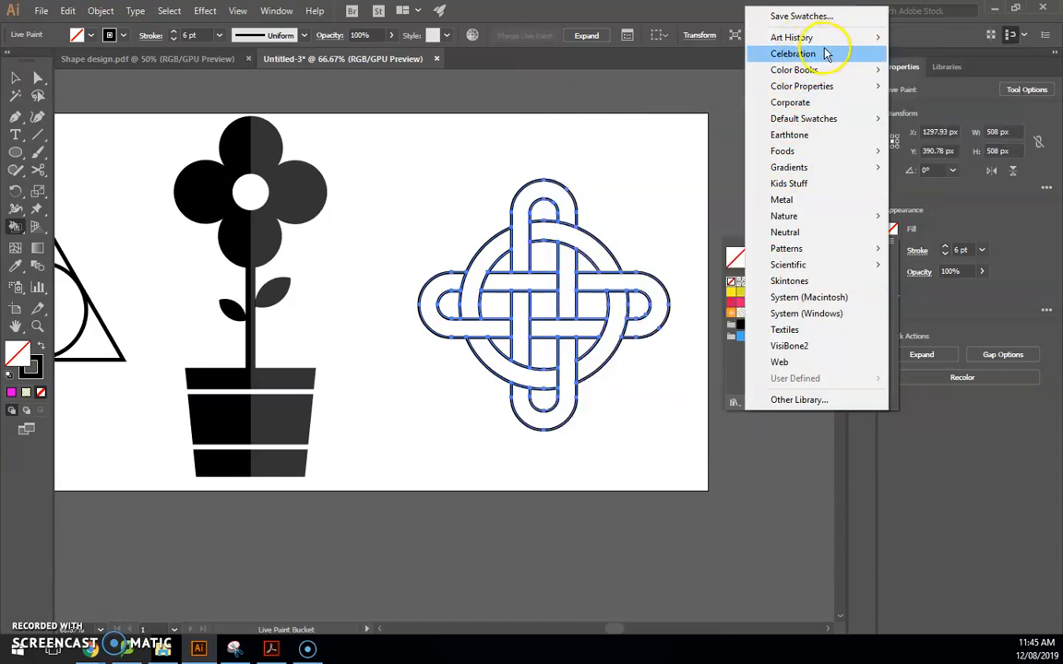
mouse_move(880, 214)
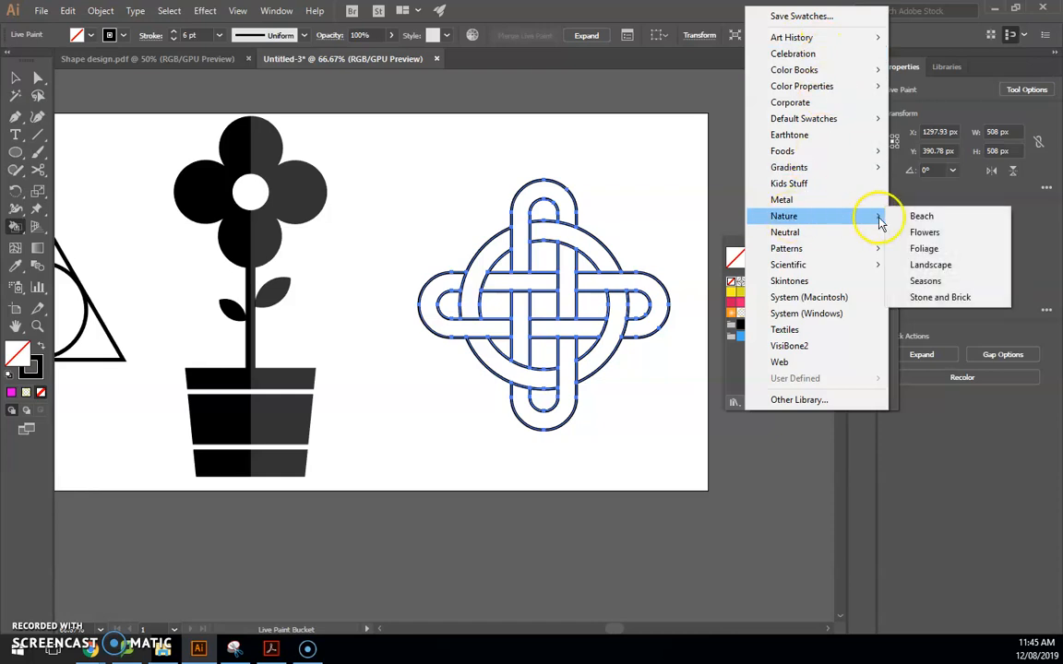
left_click(925, 223)
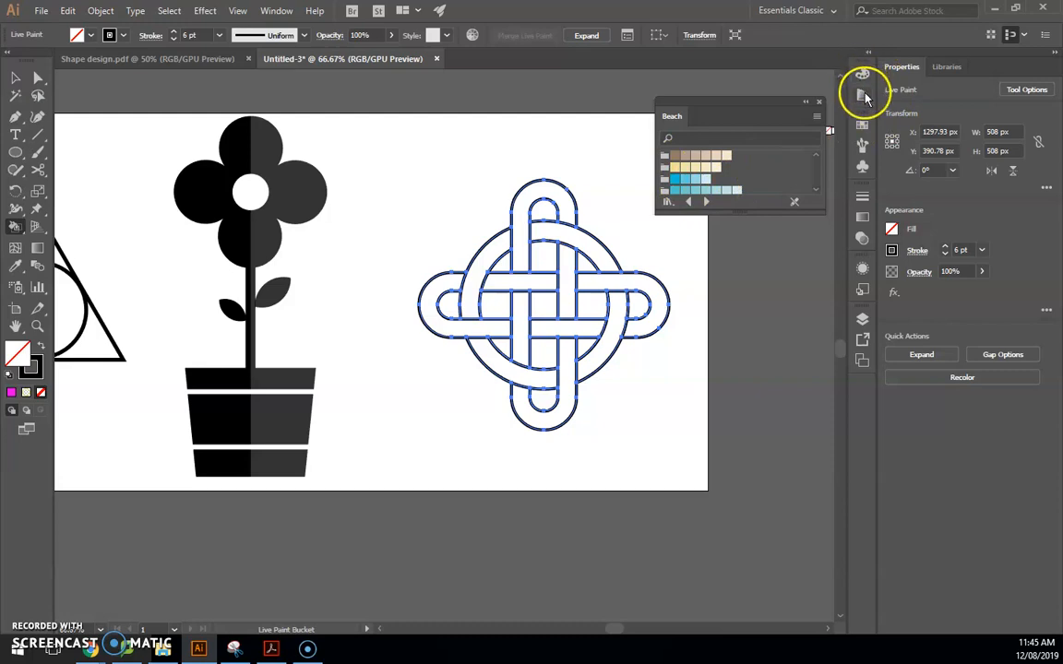
left_click(863, 94)
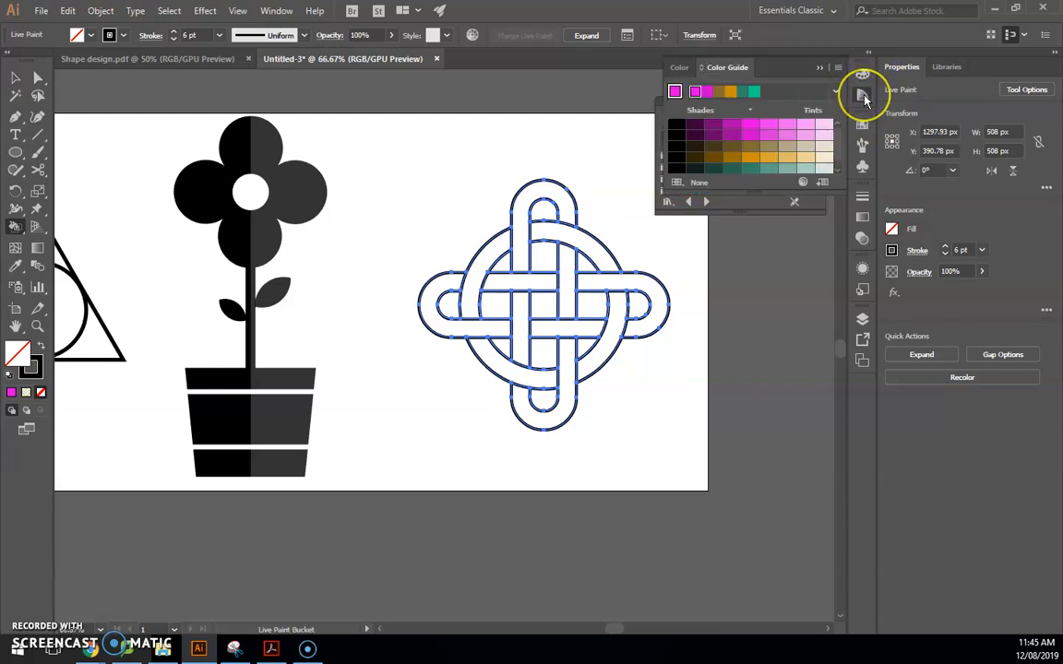
left_click(863, 96)
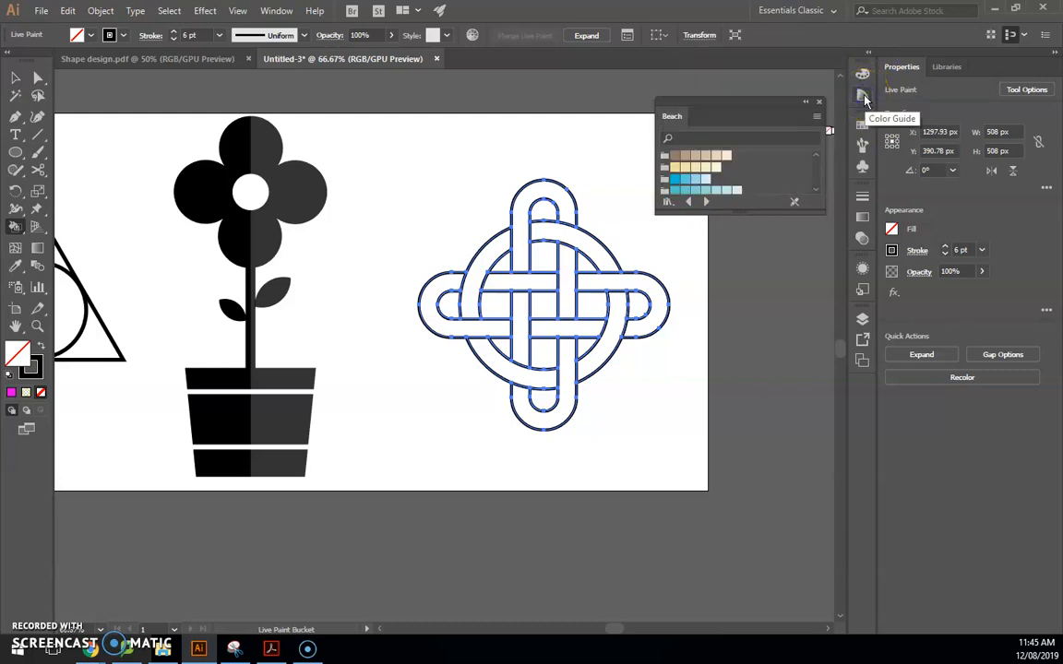
left_click(862, 73)
left_click(863, 73)
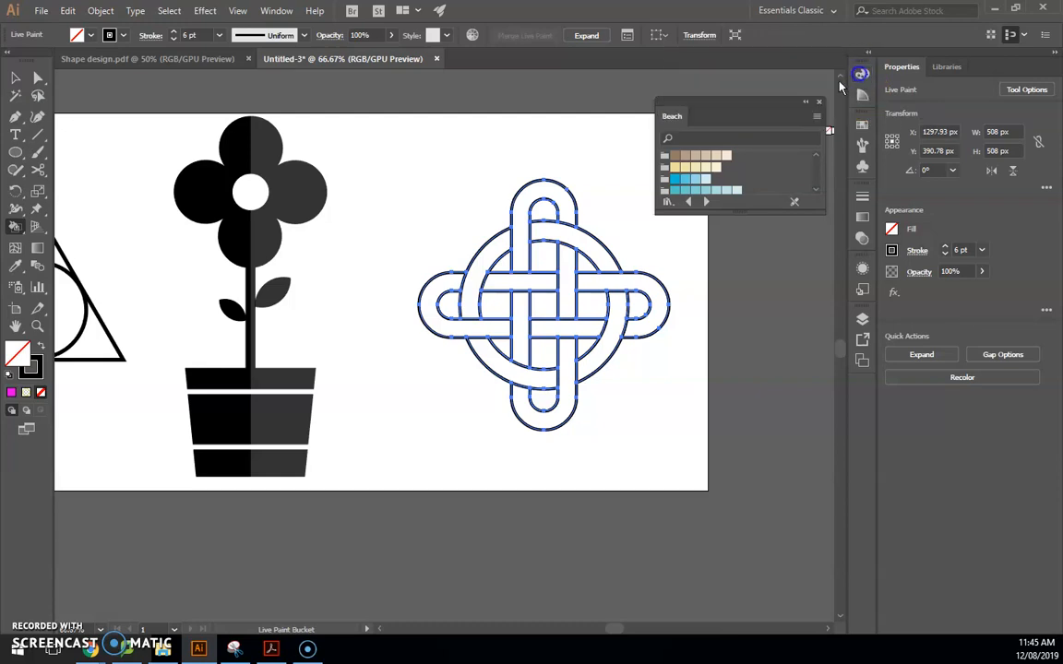
Step: Load the Pop Art swatch library from Art History and paint all segments of the knot's ring red
left_click(668, 207)
mouse_move(706, 219)
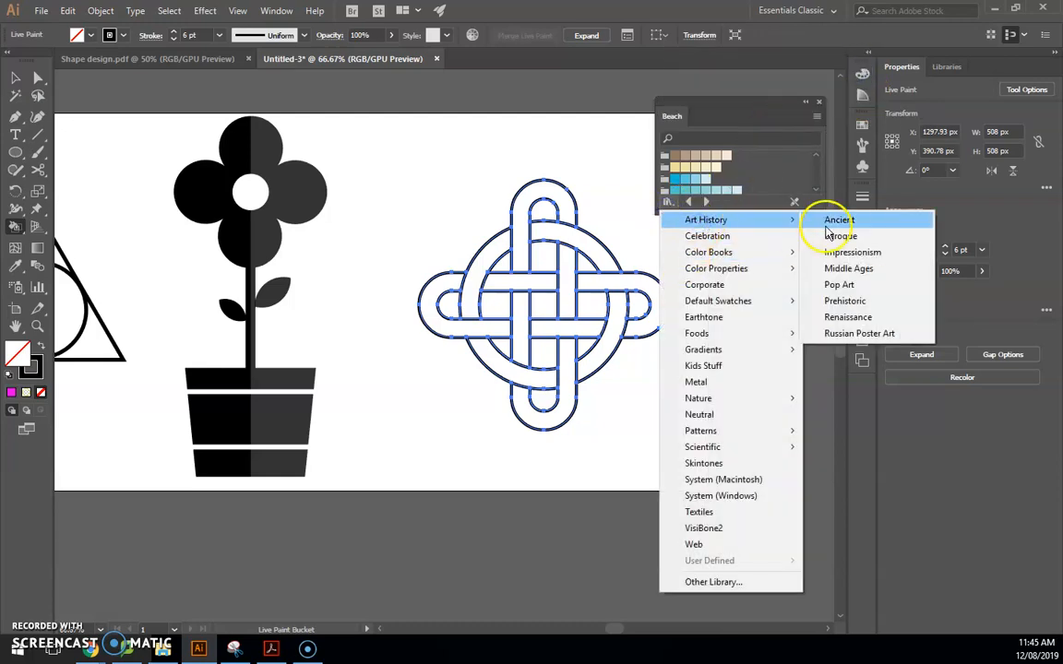
left_click(849, 286)
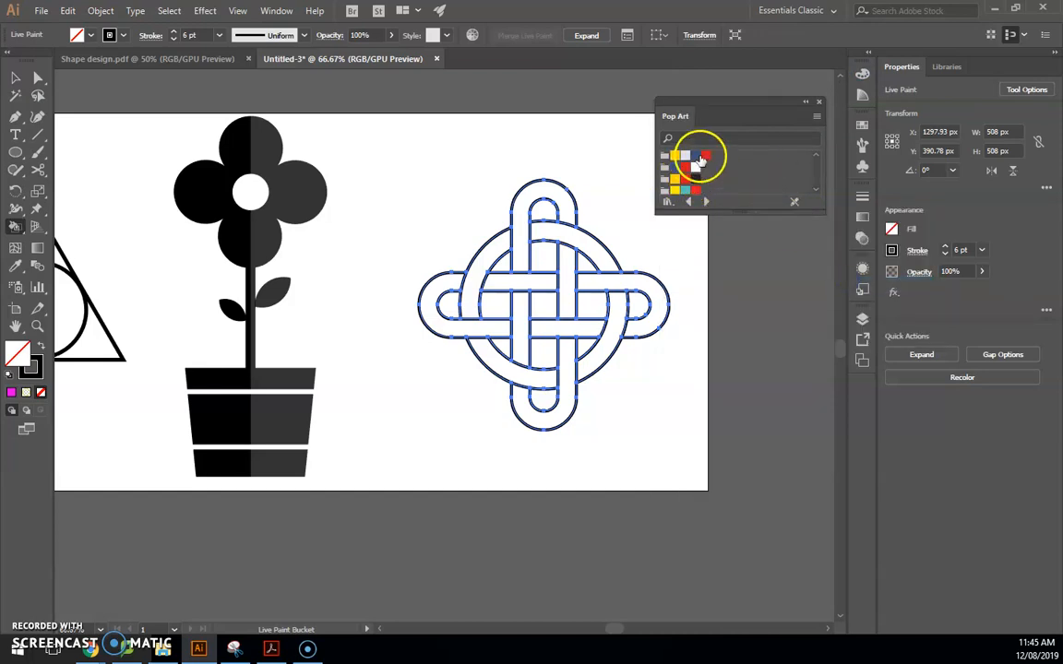
left_click(706, 159)
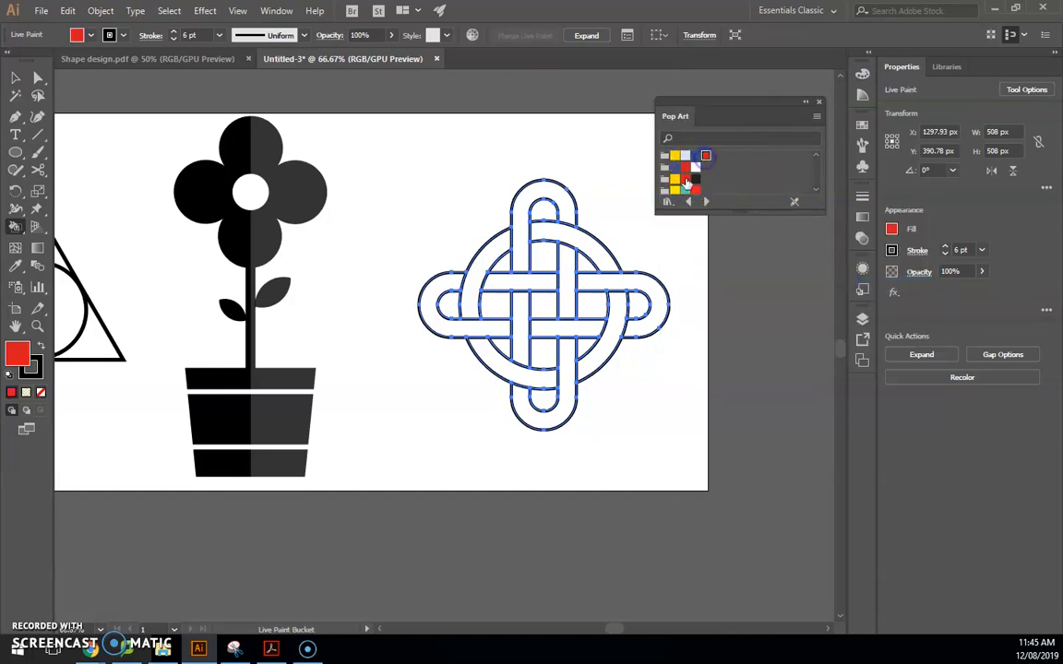
mouse_move(605, 257)
left_mouse_down()
mouse_move(497, 256)
mouse_move(475, 296)
mouse_move(468, 342)
mouse_move(483, 356)
mouse_move(598, 356)
left_mouse_up()
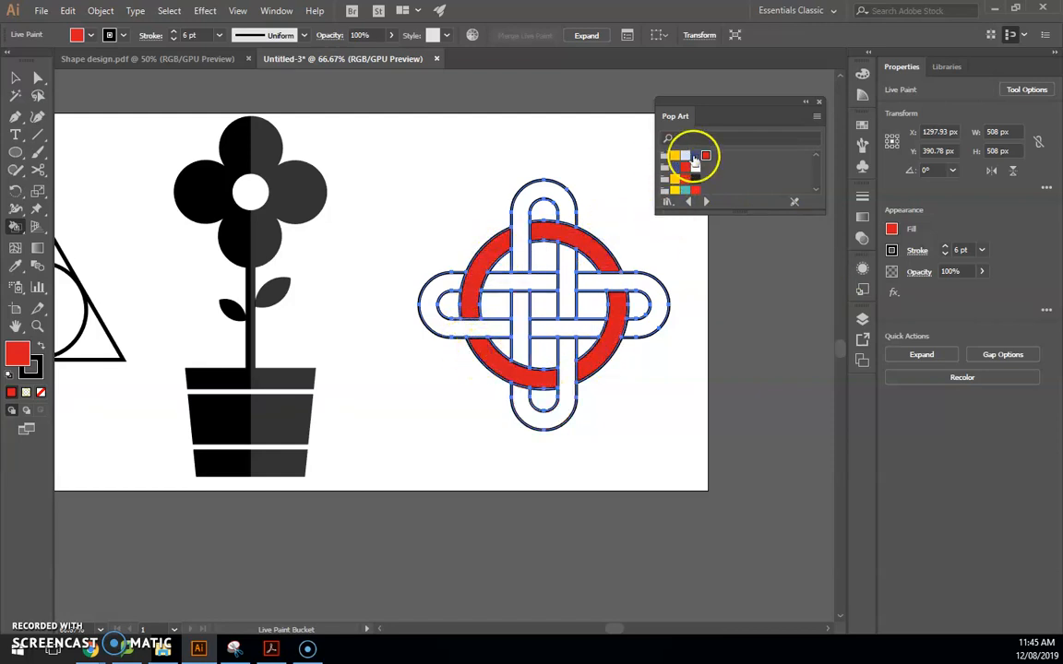
Step: Paint all segments of the vertical capsule with the dark blue Pop Art swatch
left_click(695, 157)
left_click(556, 212)
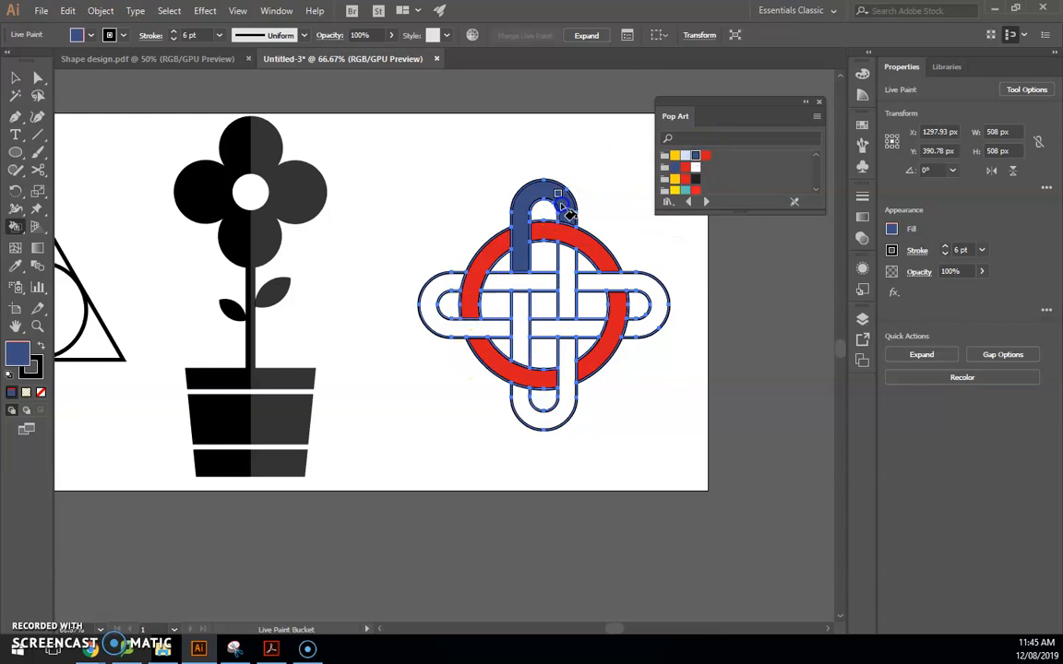
left_click(522, 309)
left_click(524, 412)
left_click(573, 308)
Step: Paint all segments of the horizontal capsule with the yellow Pop Art swatch
left_click(674, 156)
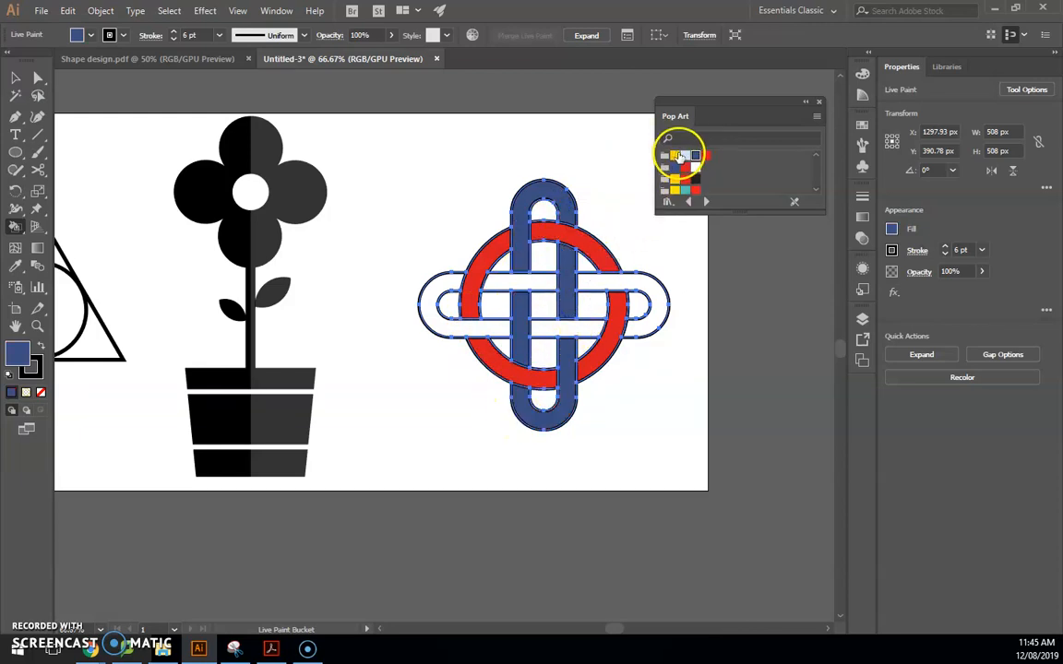
left_click(652, 290)
left_click(551, 279)
left_click(480, 283)
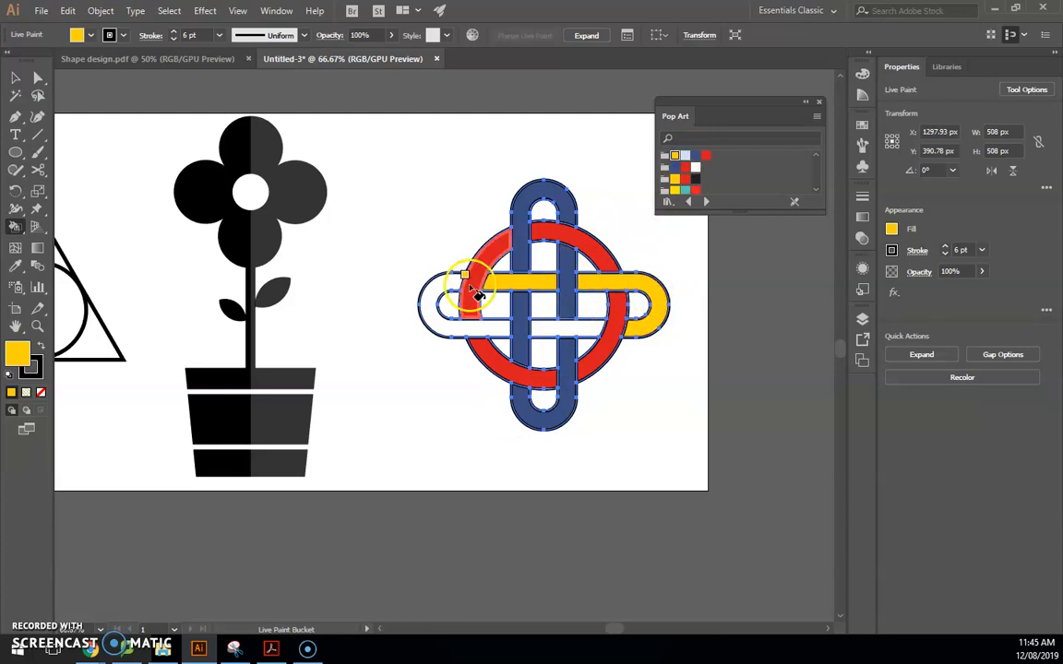
left_click(439, 304)
left_click(560, 336)
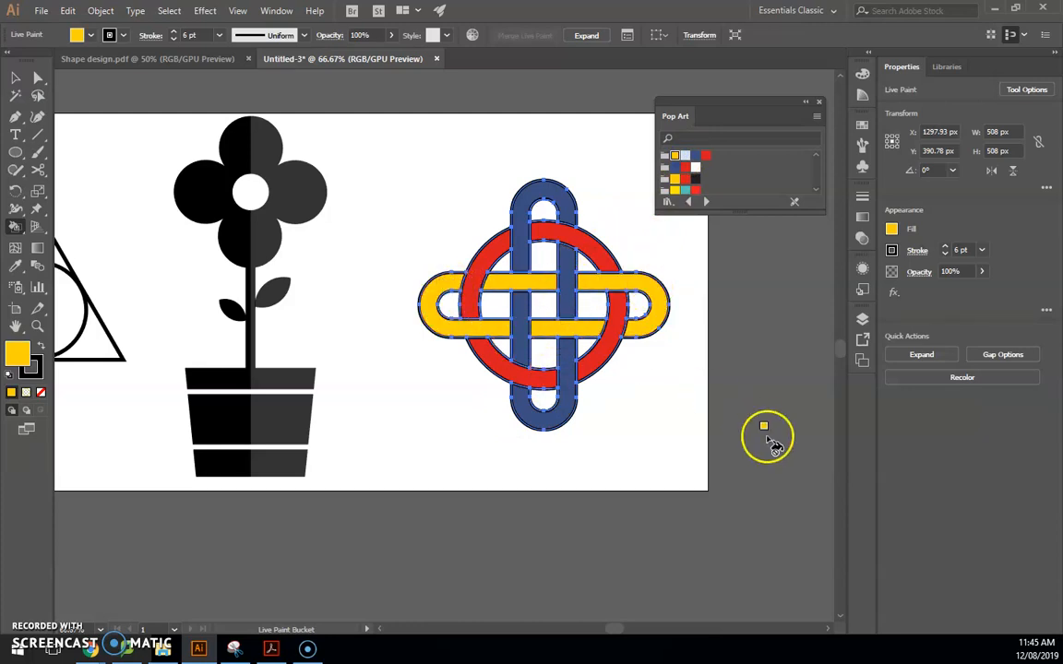
Step: Deselect the coloured knot and close the Pop Art swatch library
key("v")
left_click(681, 423)
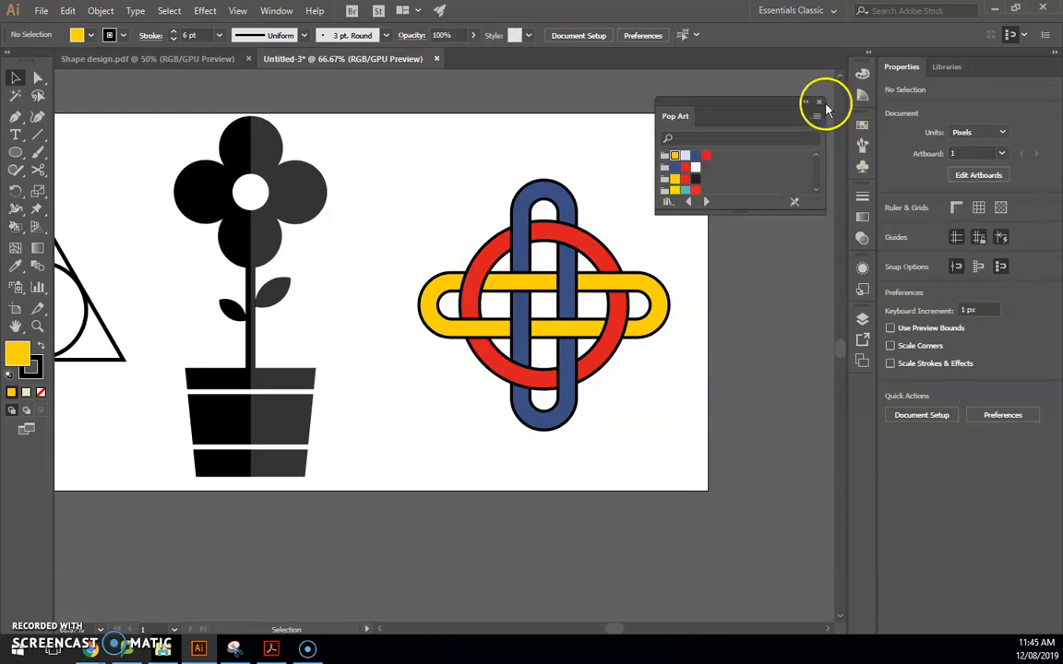
left_click(818, 101)
key("ctrl+minus")
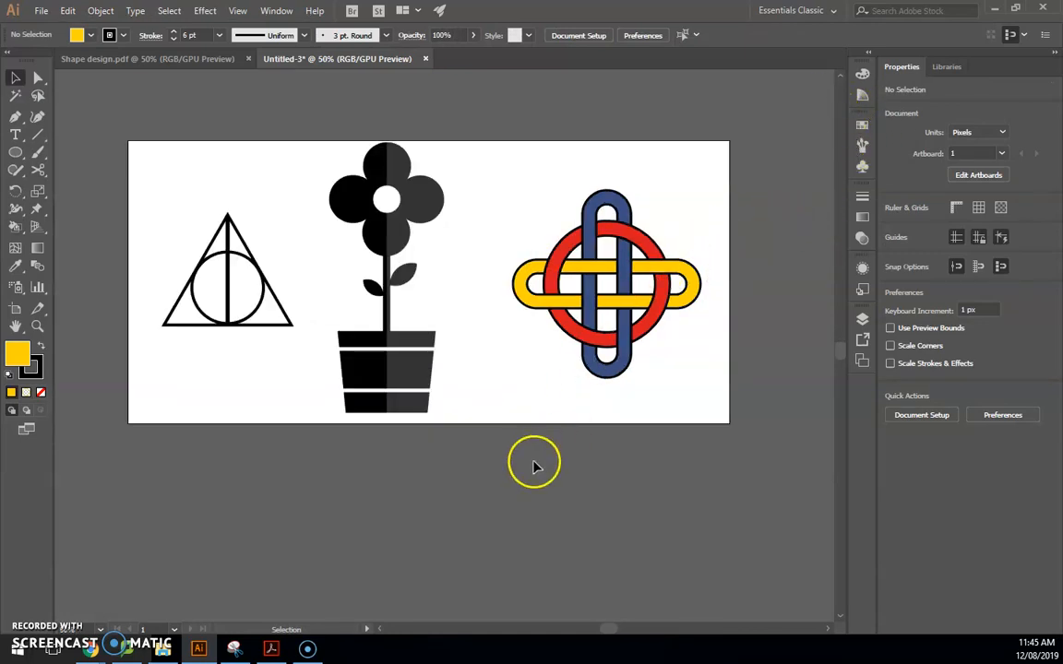
scroll(528, 457, "up", 1)
scroll(516, 443, "up", 1)
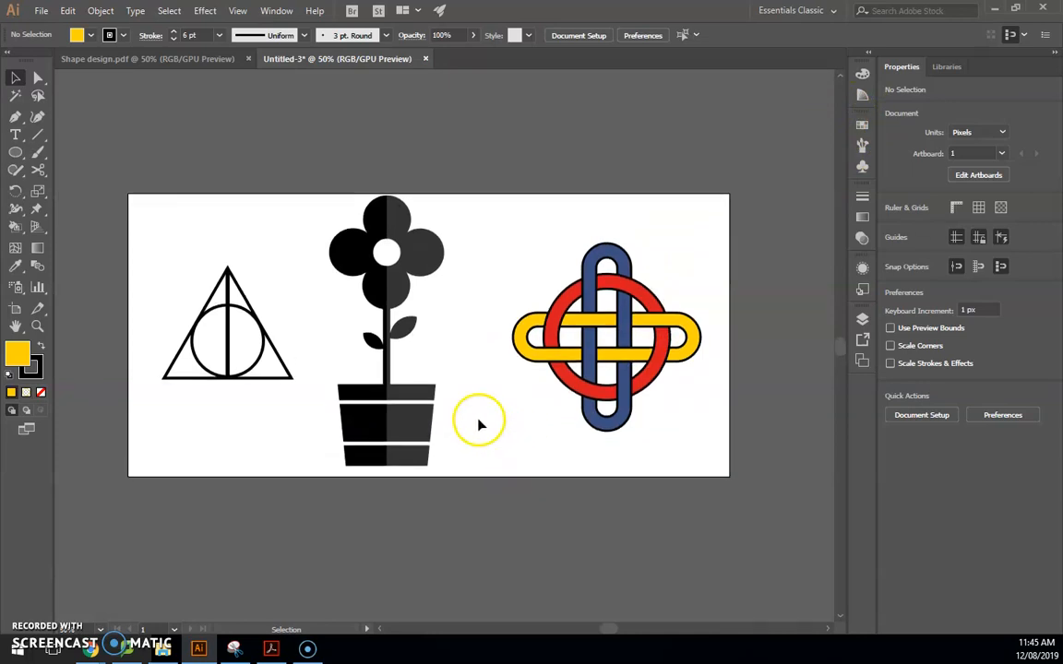